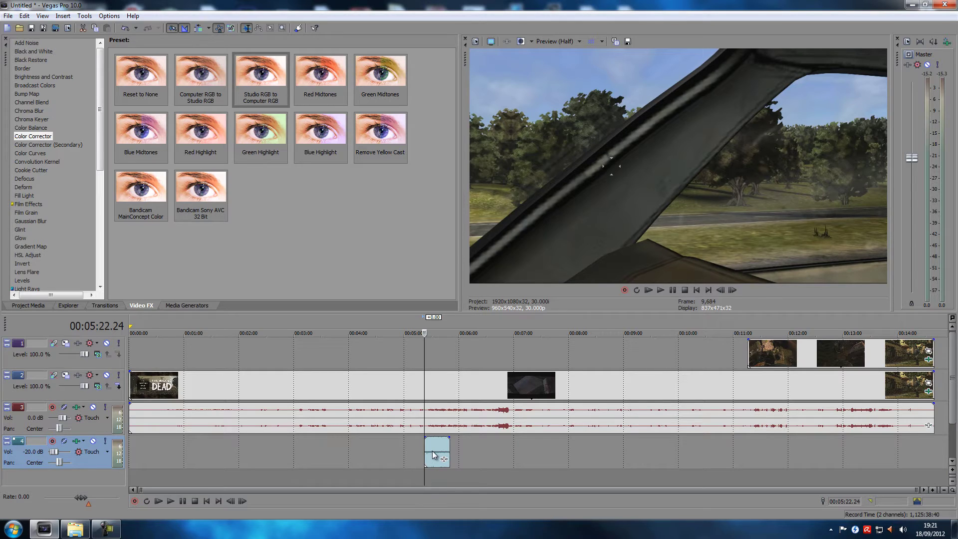
- Position the cursor at 00:05:27.13, where the dialogue starts, and add a volume envelope to the music on track 4
{"action": "left_click", "coordinate": [433, 457]}
{"action": "scroll", "coordinate": [433, 456], "scroll_direction": "up", "scroll_amount": 2}
{"action": "scroll", "coordinate": [543, 458], "scroll_direction": "up", "scroll_amount": 4}
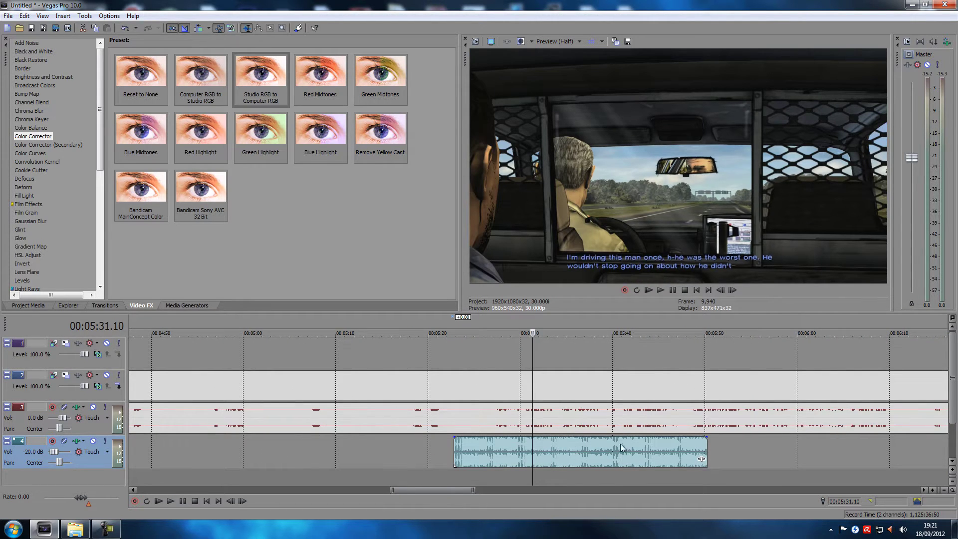
{"action": "left_click", "coordinate": [496, 414]}
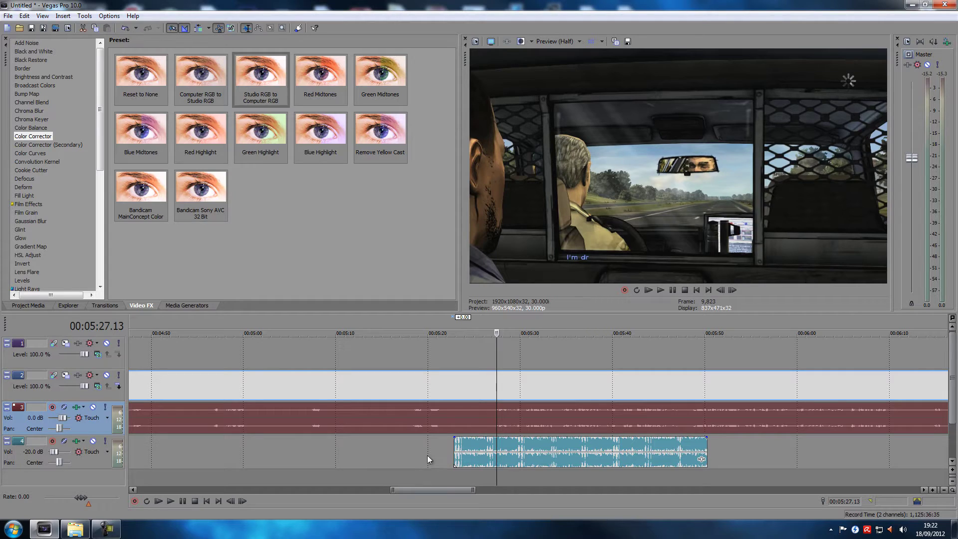
{"action": "left_click", "coordinate": [497, 453]}
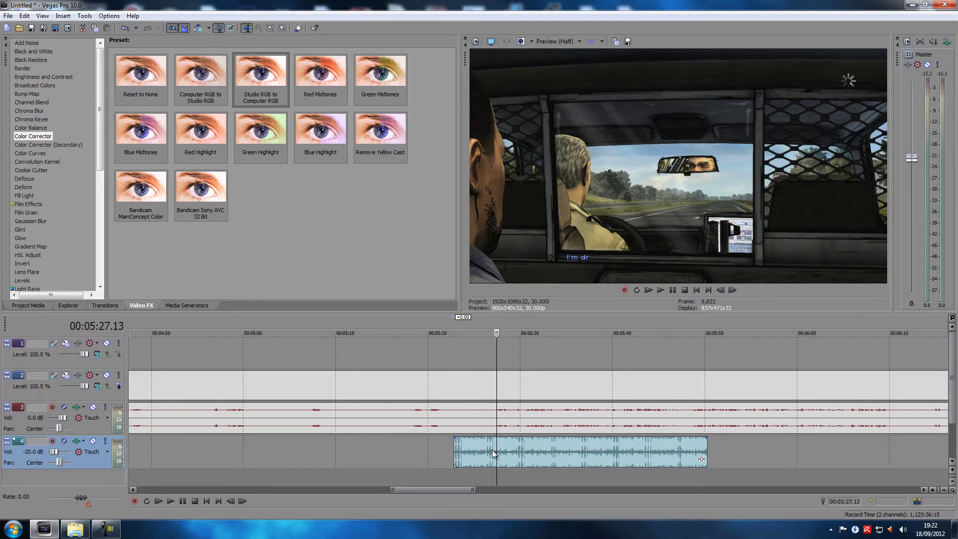
{"action": "key", "text": "v"}
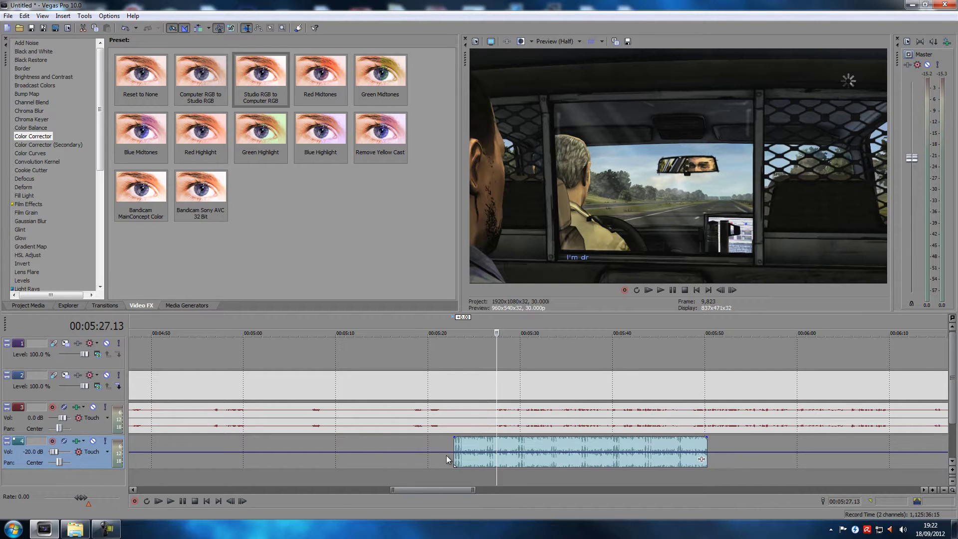
- Add volume envelope points on track 4 at 00:05:27.13 and just before it at 00:05:26.16
{"action": "scroll", "coordinate": [492, 456], "scroll_direction": "up", "scroll_amount": 8}
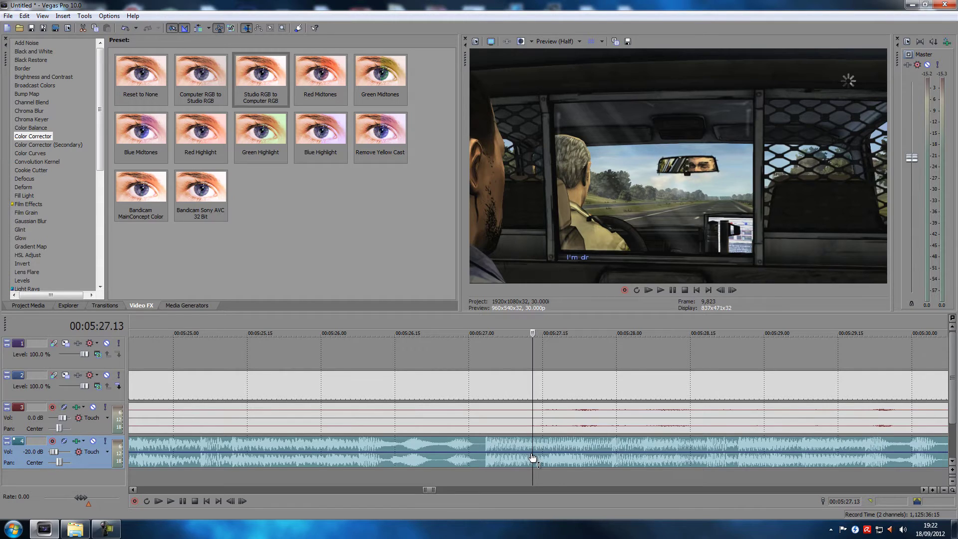
{"action": "scroll", "coordinate": [533, 457], "scroll_direction": "up", "scroll_amount": 6}
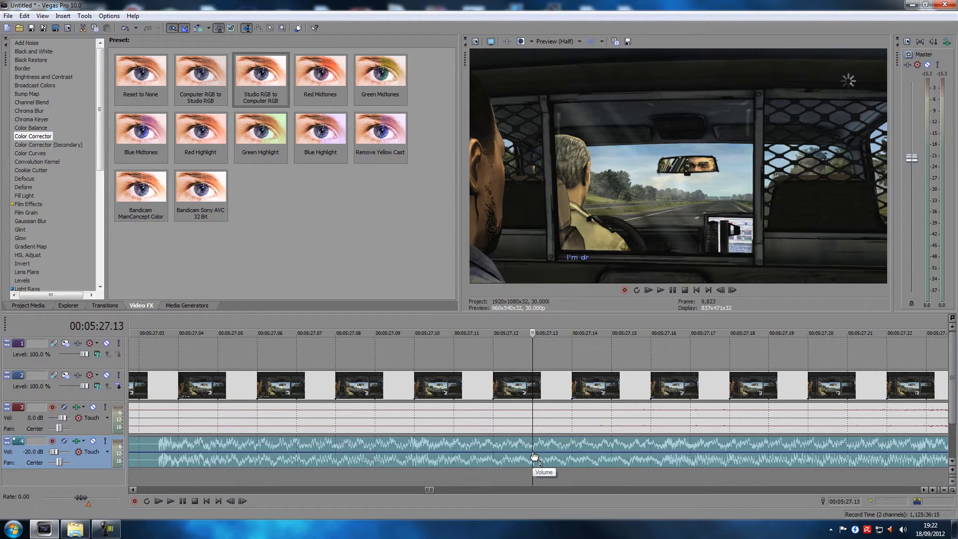
{"action": "double_click", "coordinate": [535, 455]}
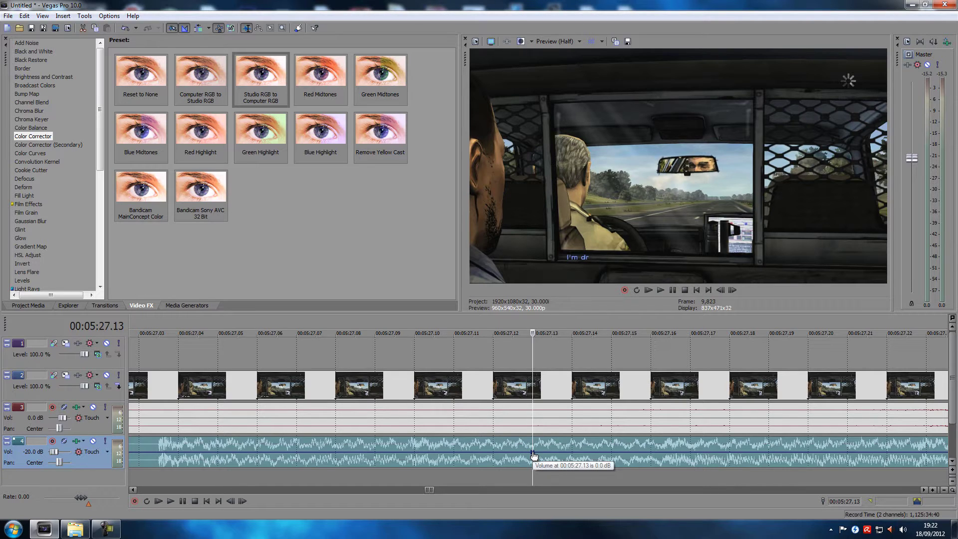
{"action": "scroll", "coordinate": [535, 456], "scroll_direction": "down", "scroll_amount": 6}
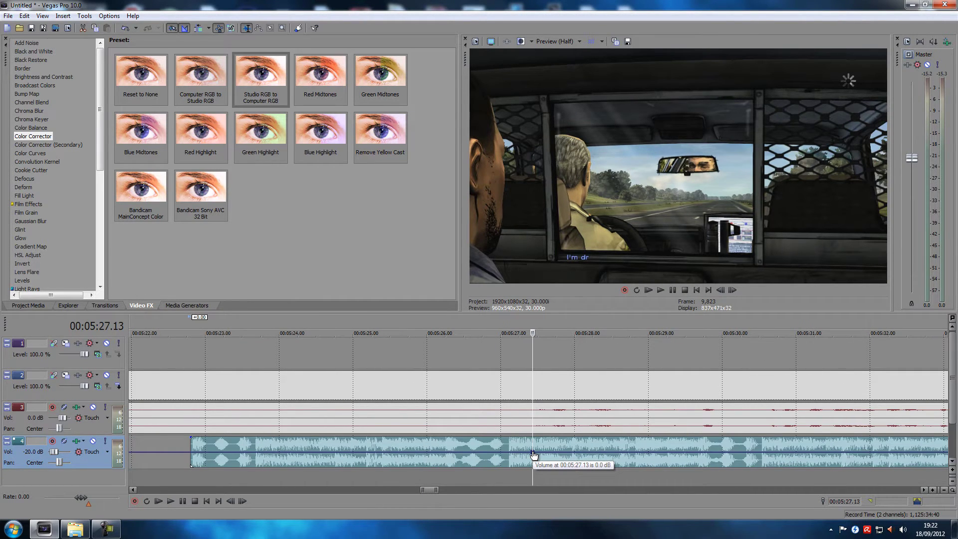
{"action": "left_click", "coordinate": [468, 456]}
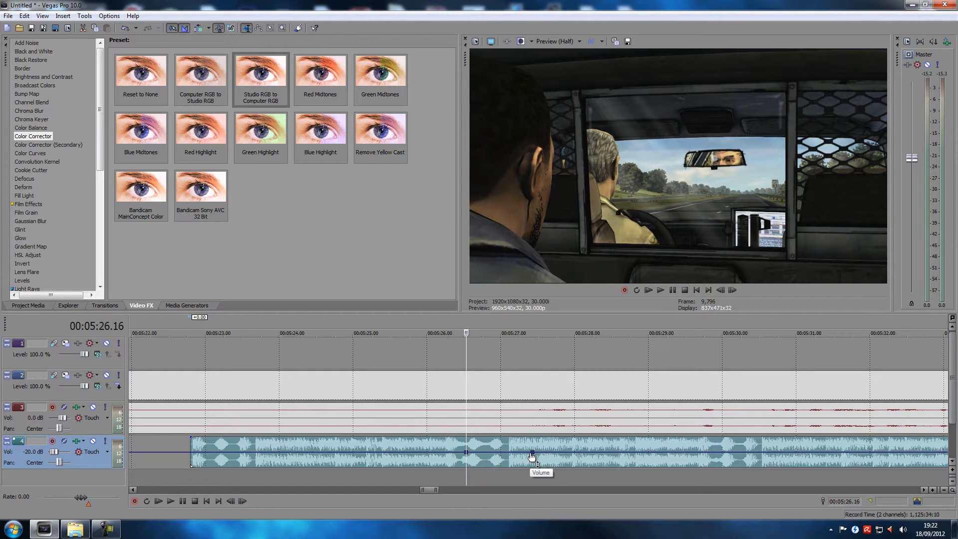
- Add two volume envelope points near the end of the music clip, at 00:05:46.24 and 00:05:47.22
{"action": "scroll", "coordinate": [568, 445], "scroll_direction": "down", "scroll_amount": 8}
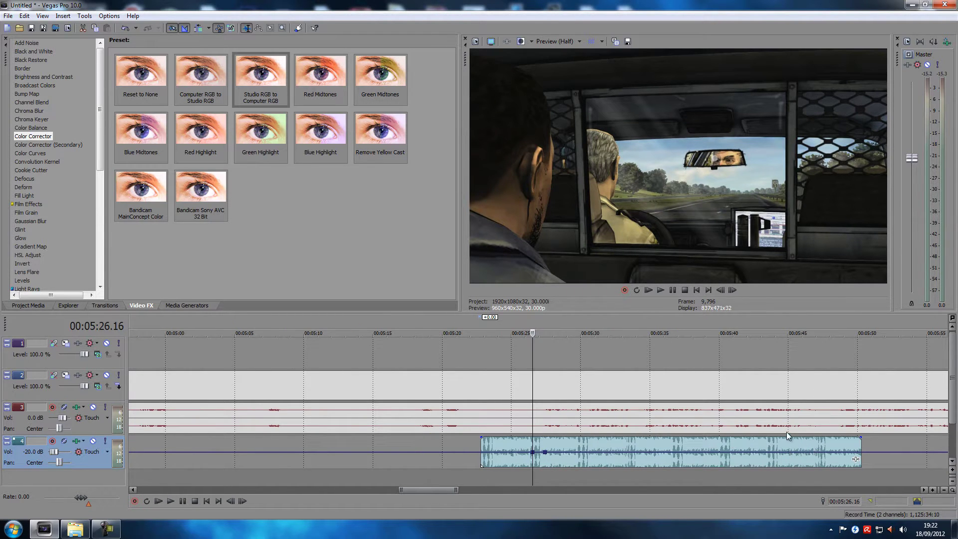
{"action": "left_click", "coordinate": [814, 419]}
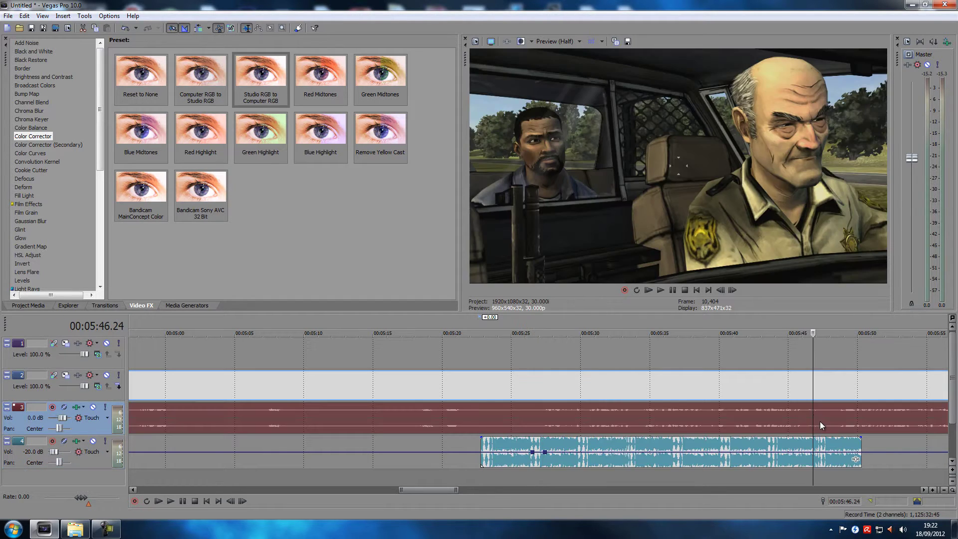
{"action": "scroll", "coordinate": [819, 417], "scroll_direction": "up", "scroll_amount": 3}
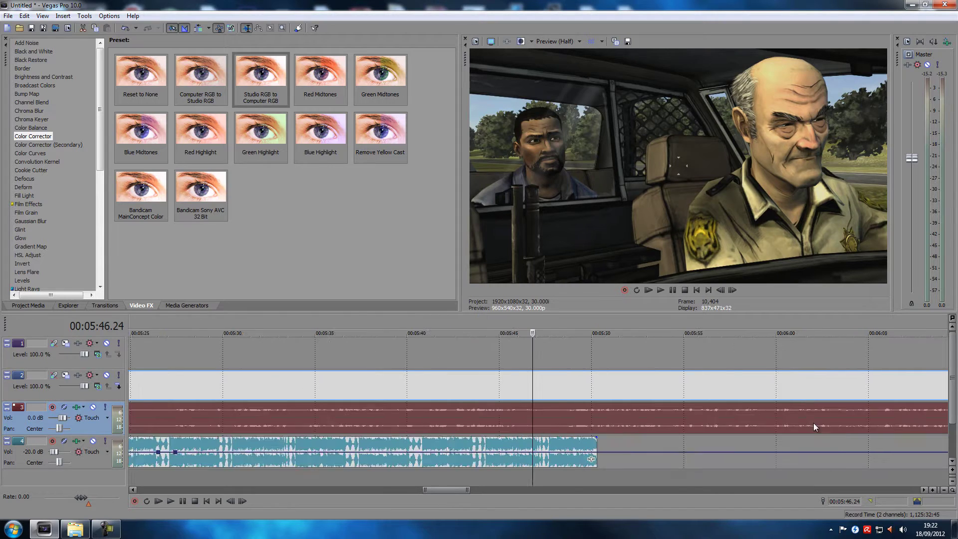
{"action": "scroll", "coordinate": [541, 446], "scroll_direction": "up", "scroll_amount": 1}
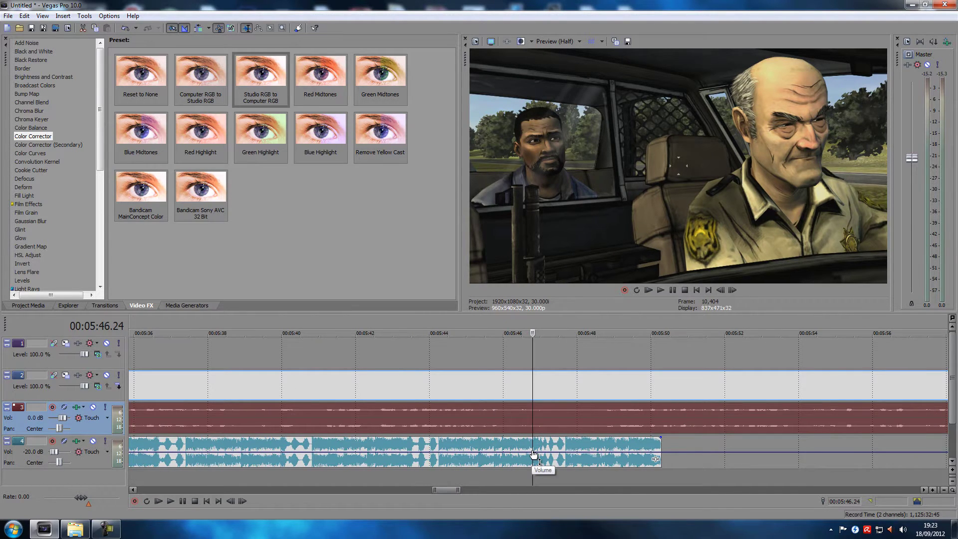
{"action": "scroll", "coordinate": [534, 455], "scroll_direction": "up", "scroll_amount": 5}
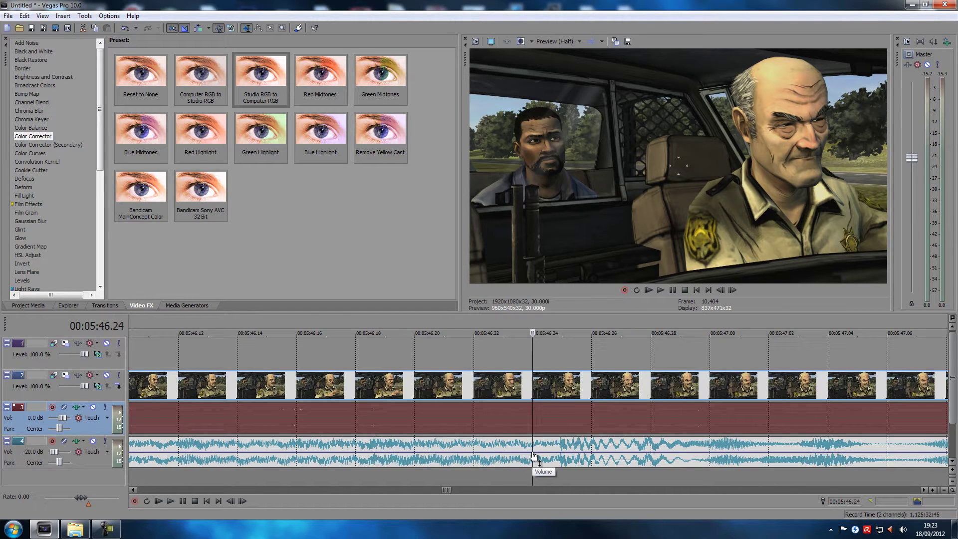
{"action": "scroll", "coordinate": [536, 455], "scroll_direction": "down", "scroll_amount": 3}
{"action": "scroll", "coordinate": [538, 453], "scroll_direction": "down", "scroll_amount": 5}
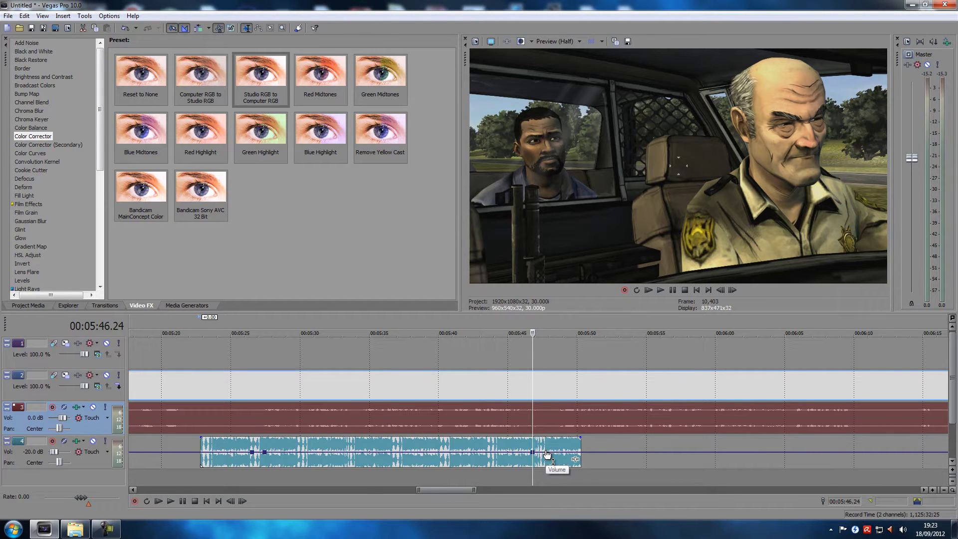
{"action": "double_click", "coordinate": [546, 452]}
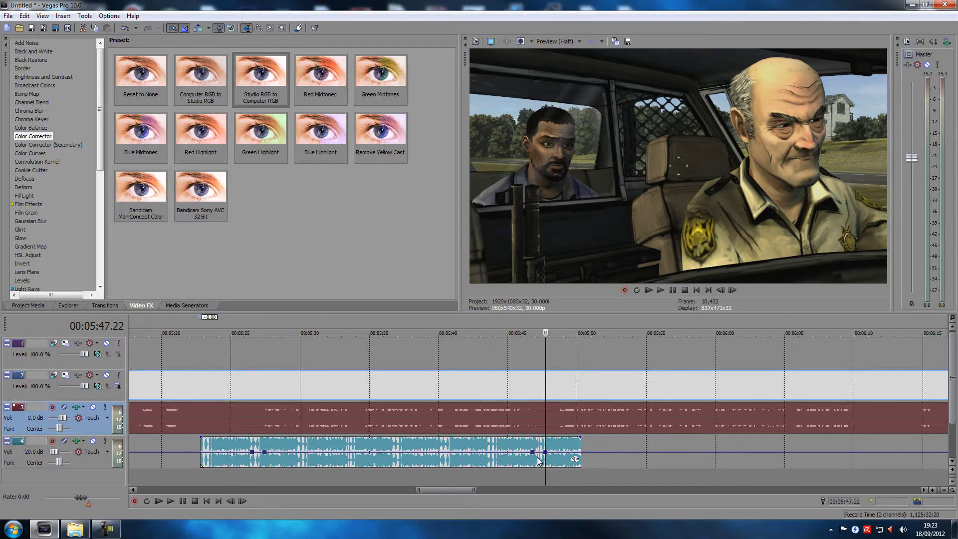
- Lower the music track's volume envelope point at 00:05:27.13 to -18.3 dB
{"action": "left_click", "coordinate": [265, 453]}
{"action": "scroll", "coordinate": [266, 456], "scroll_direction": "up", "scroll_amount": 8}
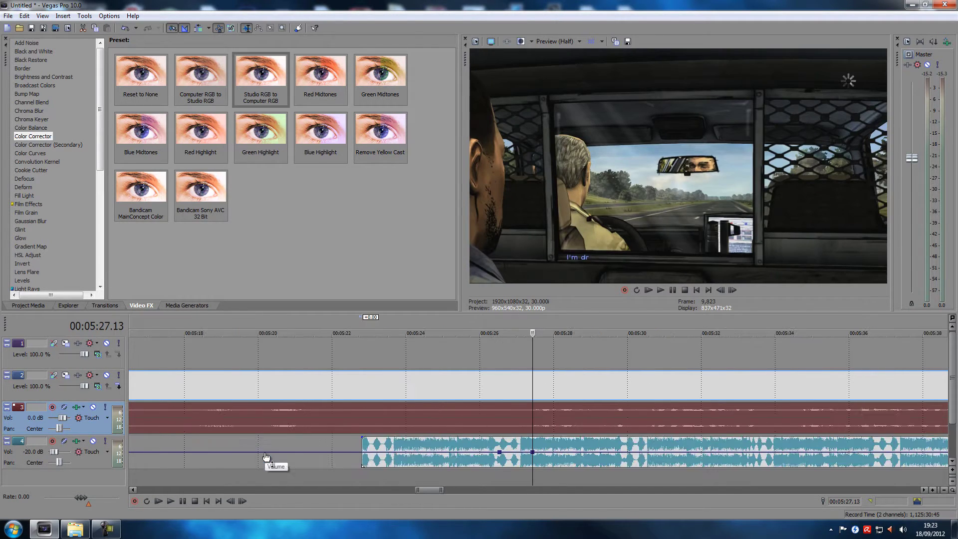
{"action": "mouse_move", "coordinate": [533, 455]}
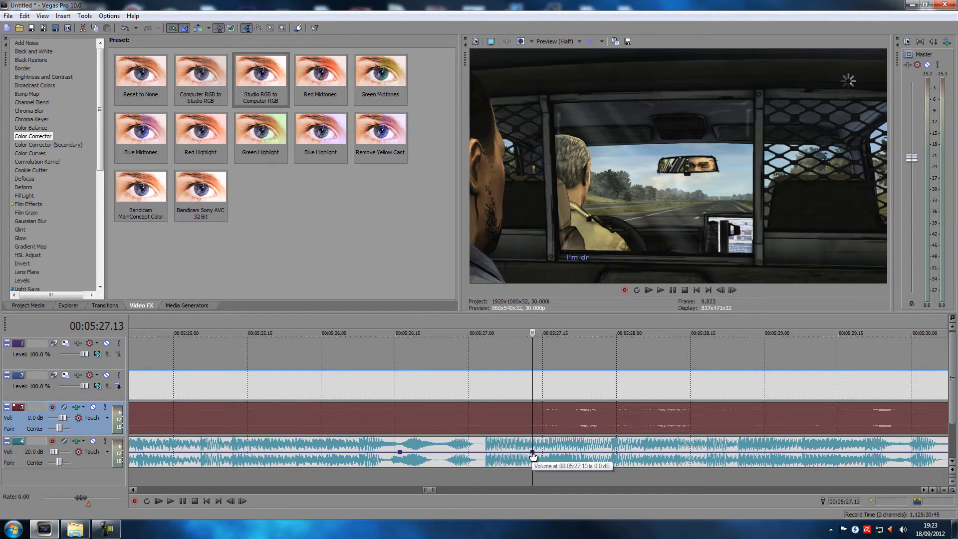
{"action": "left_click_drag", "start_coordinate": [533, 455], "coordinate": [534, 468]}
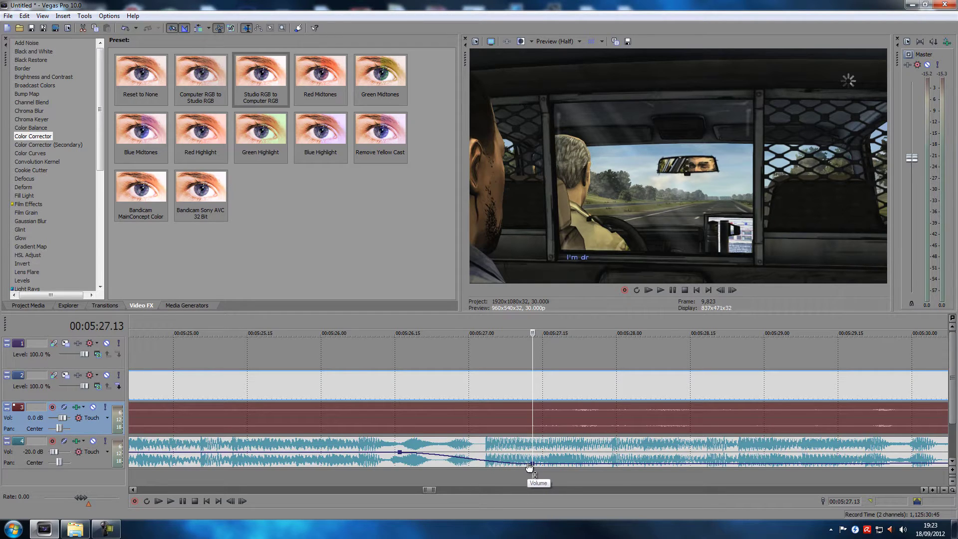
{"action": "mouse_move", "coordinate": [534, 467]}
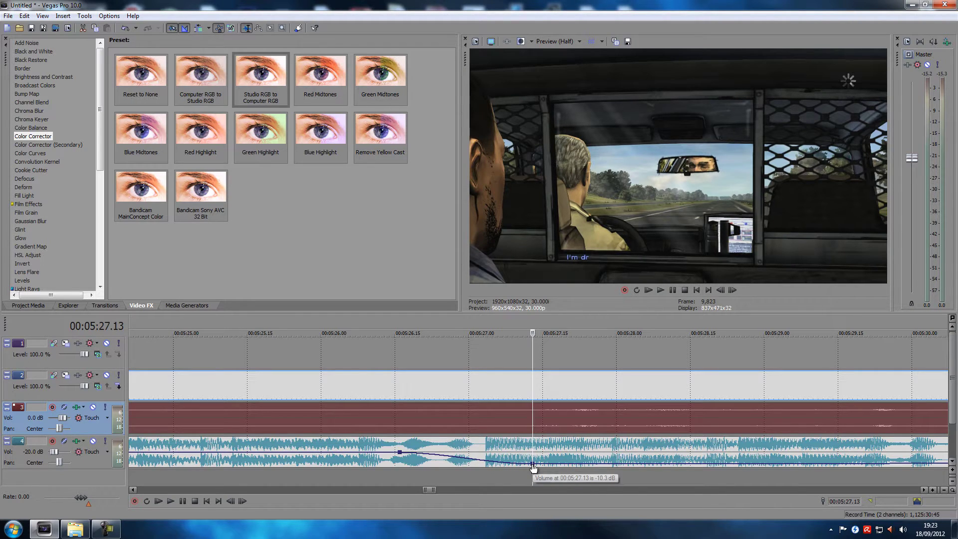
{"action": "left_click_drag", "start_coordinate": [533, 467], "coordinate": [533, 470]}
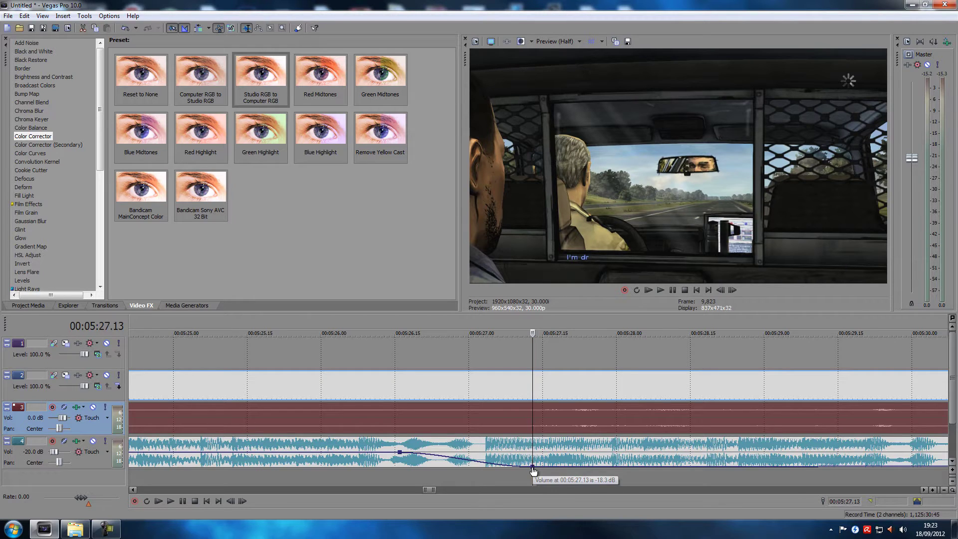
- Lower the third volume envelope point, near 00:05:46, to about -20.8 dB so the music stays quiet between the two inner points
{"action": "scroll", "coordinate": [710, 450], "scroll_direction": "down", "scroll_amount": 5}
{"action": "scroll", "coordinate": [774, 457], "scroll_direction": "down", "scroll_amount": 4}
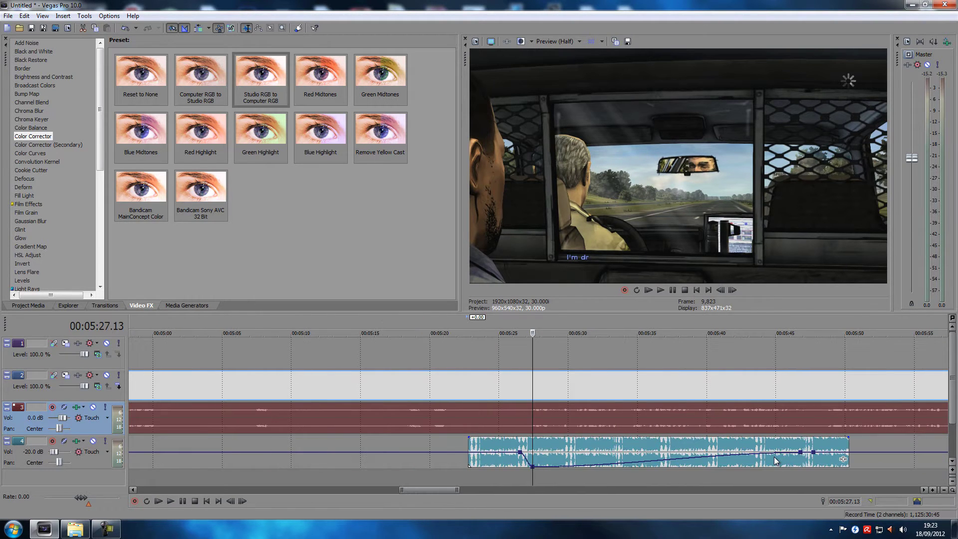
{"action": "mouse_move", "coordinate": [801, 456]}
{"action": "left_click_drag", "start_coordinate": [800, 456], "coordinate": [803, 472]}
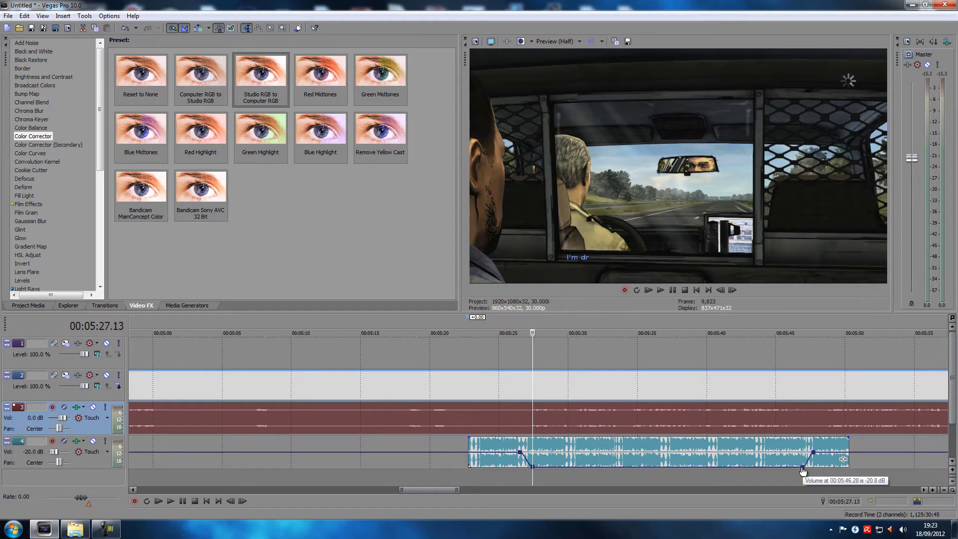
{"action": "left_click_drag", "start_coordinate": [803, 471], "coordinate": [803, 471]}
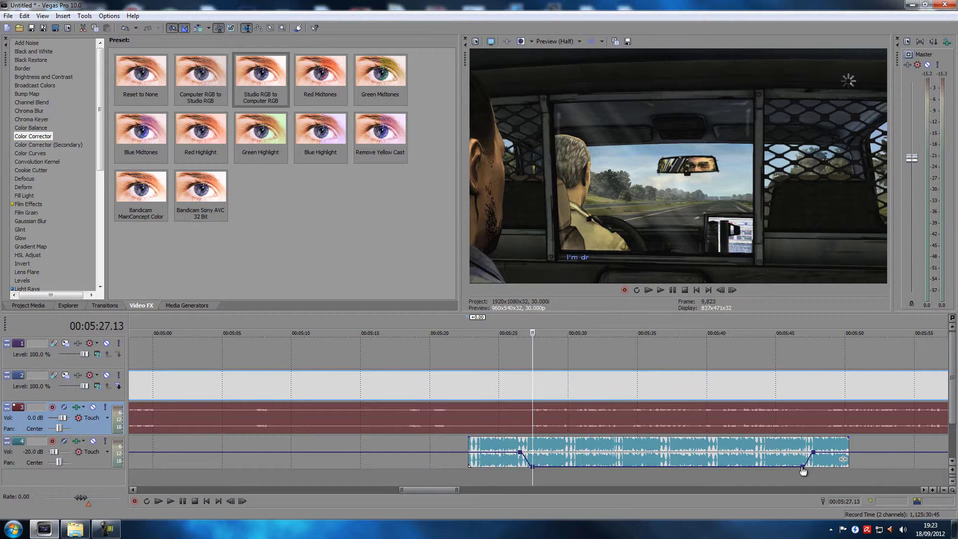
- Play the music clip from its start and again near its end, and examine the volume dip's closing ramp
{"action": "left_click", "coordinate": [468, 475]}
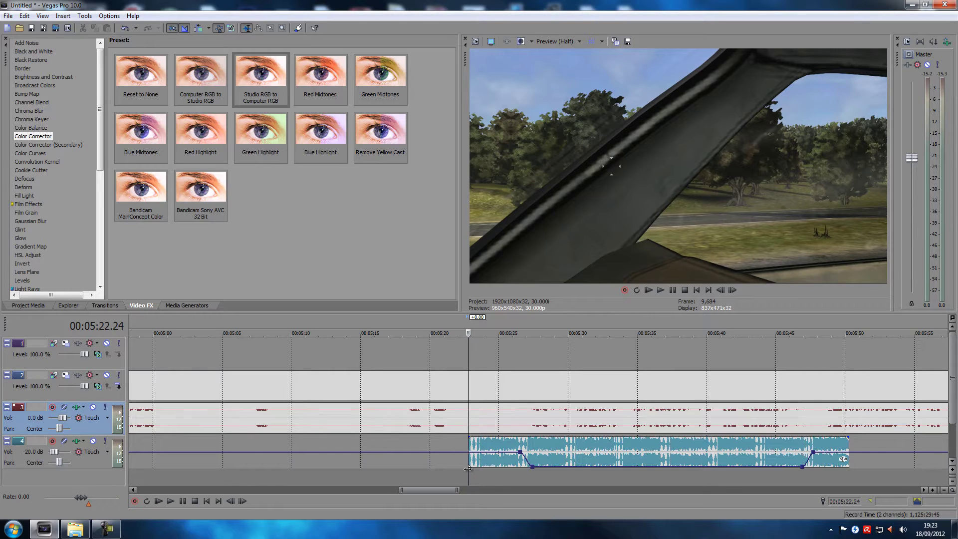
{"action": "key", "text": "space"}
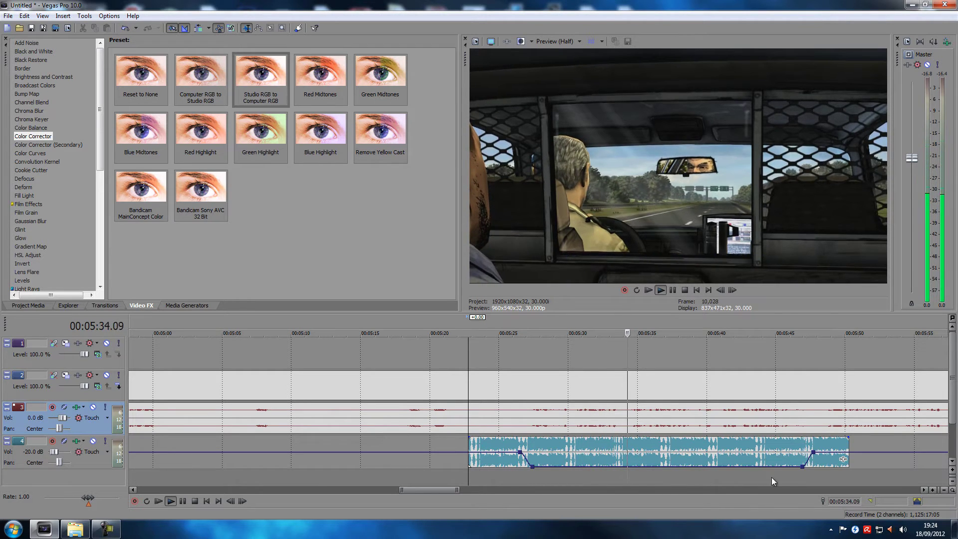
{"action": "left_click", "coordinate": [790, 478]}
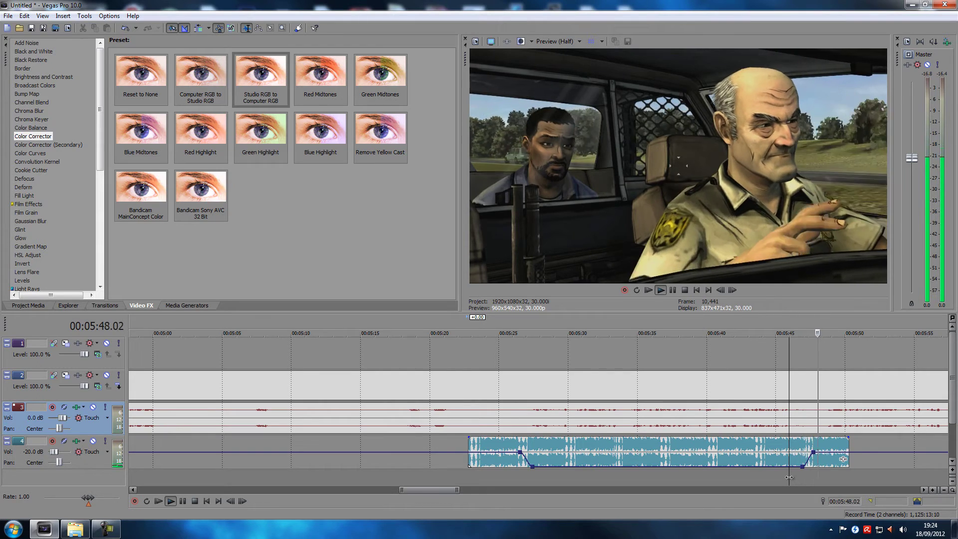
{"action": "key", "text": "Return"}
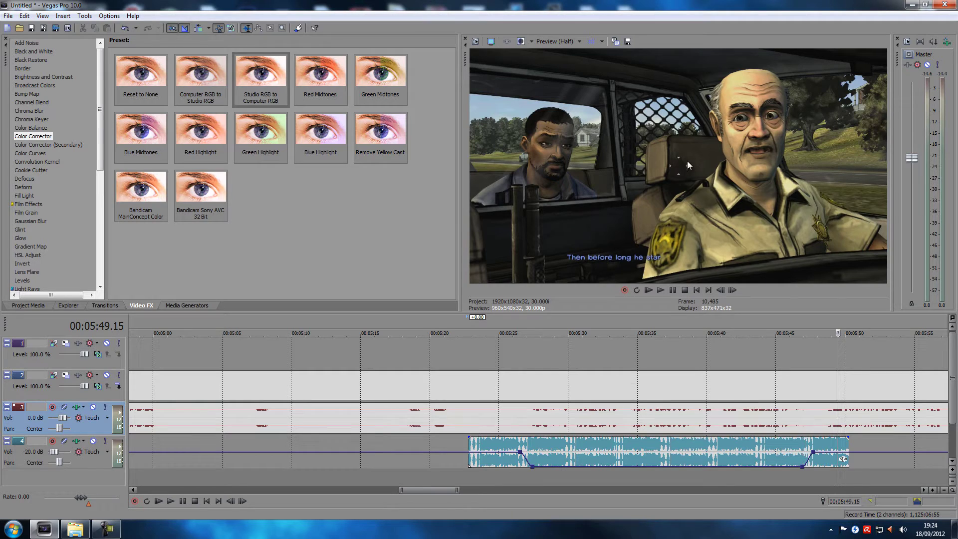
{"action": "left_click", "coordinate": [802, 477]}
{"action": "scroll", "coordinate": [712, 472], "scroll_direction": "up", "scroll_amount": 5}
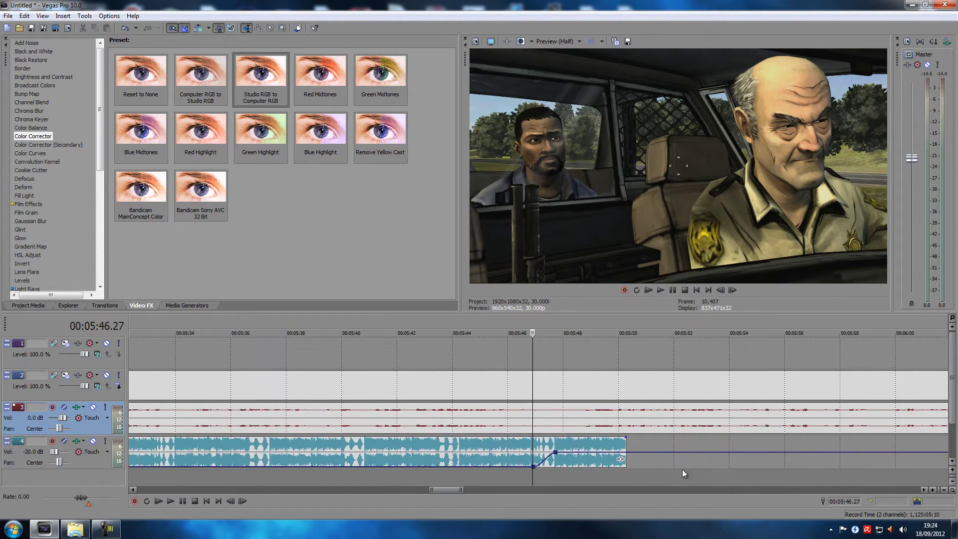
{"action": "scroll", "coordinate": [550, 455], "scroll_direction": "down", "scroll_amount": 6}
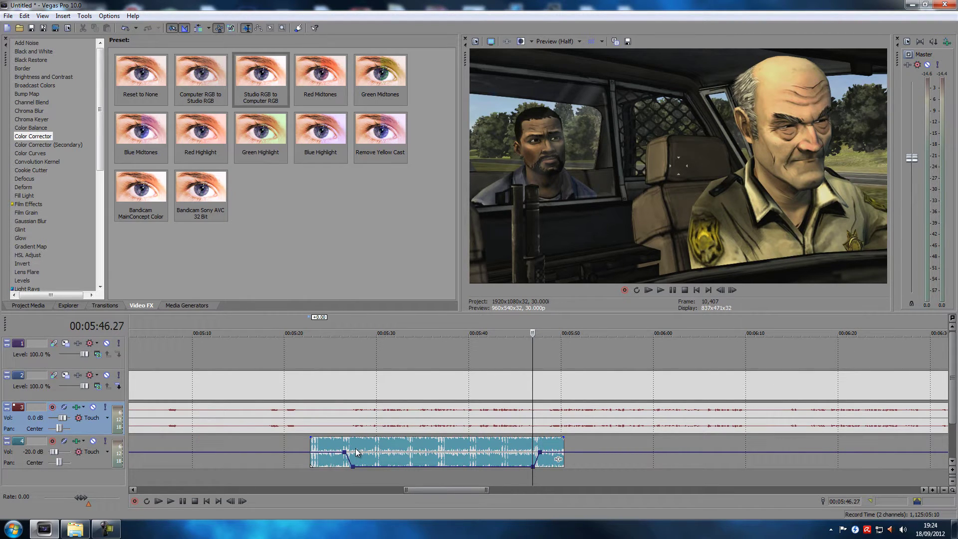
- Undo the volume envelope edits on track 4 until its points and the envelope are removed
{"action": "key", "text": "ctrl+z"}
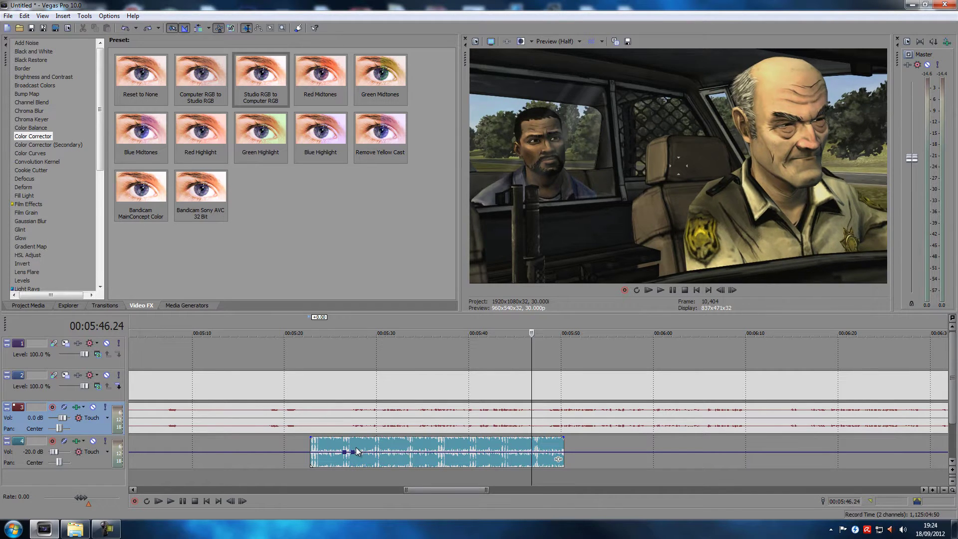
{"action": "left_click", "coordinate": [356, 452]}
{"action": "key", "text": "ctrl+z"}
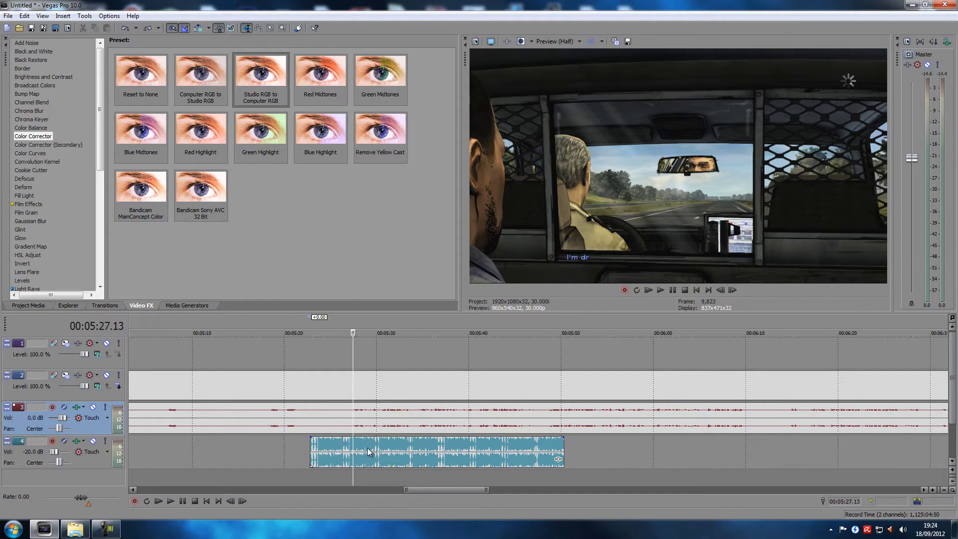
- Select track 4, place the cursor at 00:05:22.04 before the music clip, and add a pan envelope to the track
{"action": "left_click", "coordinate": [366, 450]}
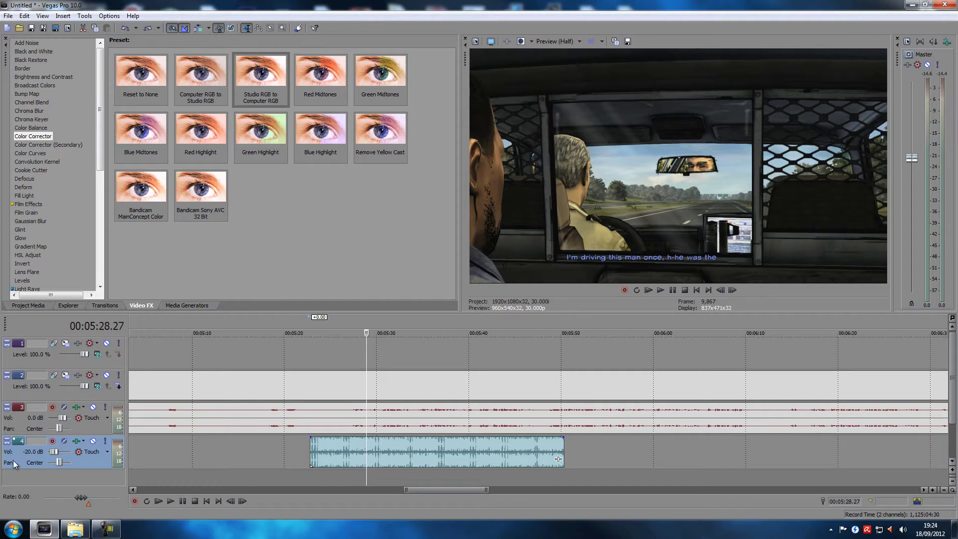
{"action": "left_click", "coordinate": [304, 477]}
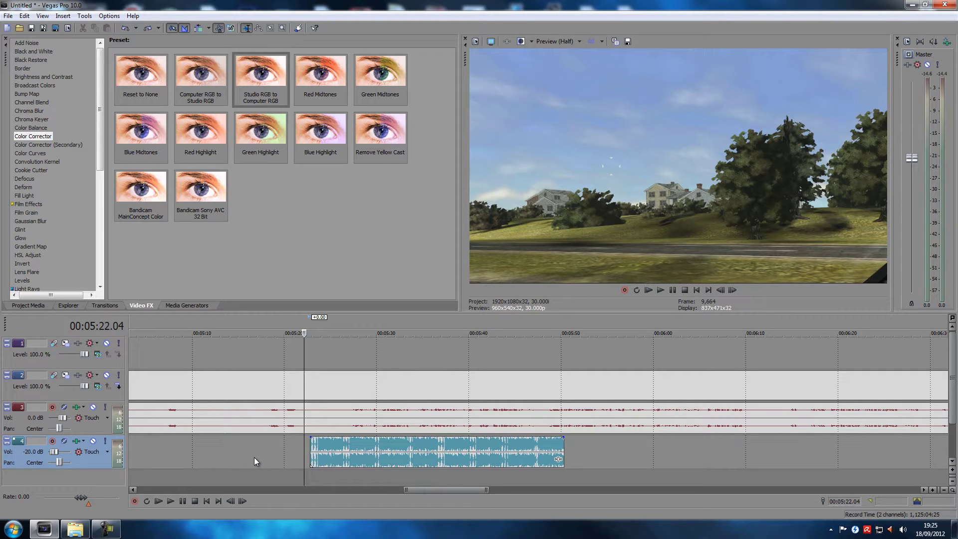
{"action": "key", "text": "v"}
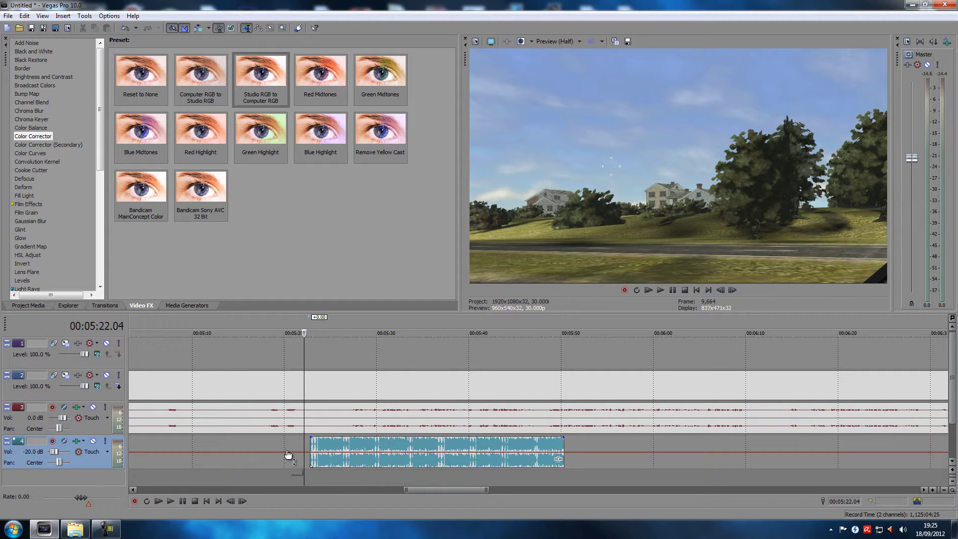
- Add four pan envelope points on track 4's music clip, near 00:05:23.04, 00:05:24.26, 00:05:26.19 and 00:05:28.06
{"action": "scroll", "coordinate": [342, 456], "scroll_direction": "up", "scroll_amount": 5}
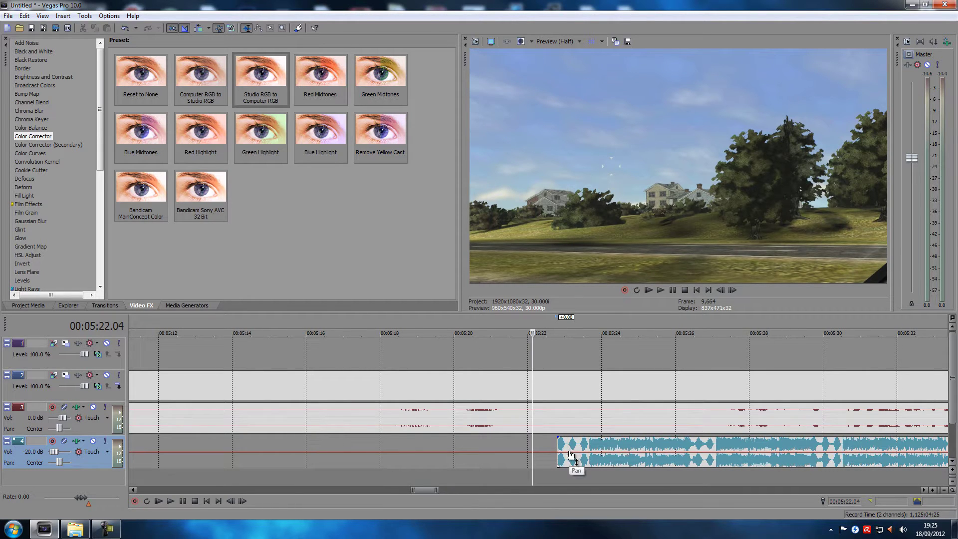
{"action": "double_click", "coordinate": [570, 453]}
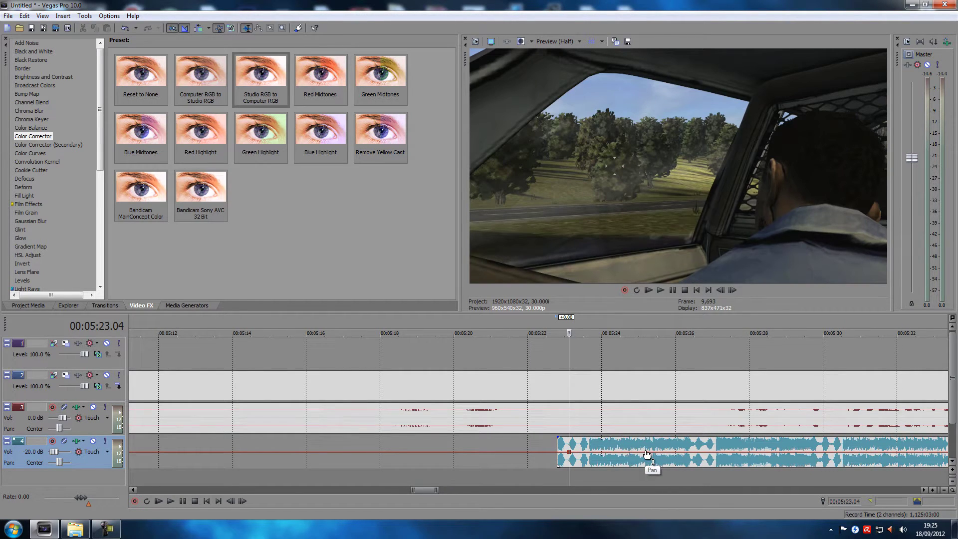
{"action": "double_click", "coordinate": [634, 453]}
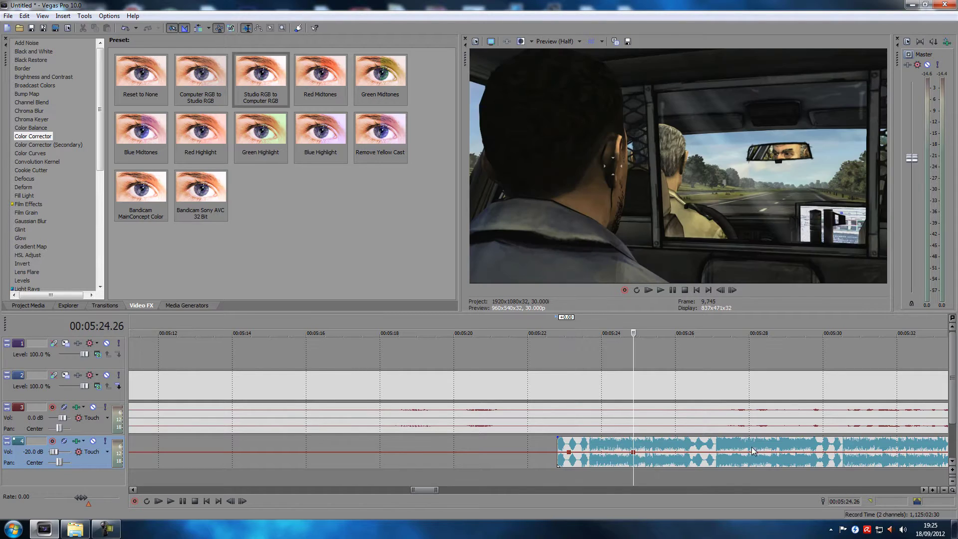
{"action": "left_click", "coordinate": [700, 456]}
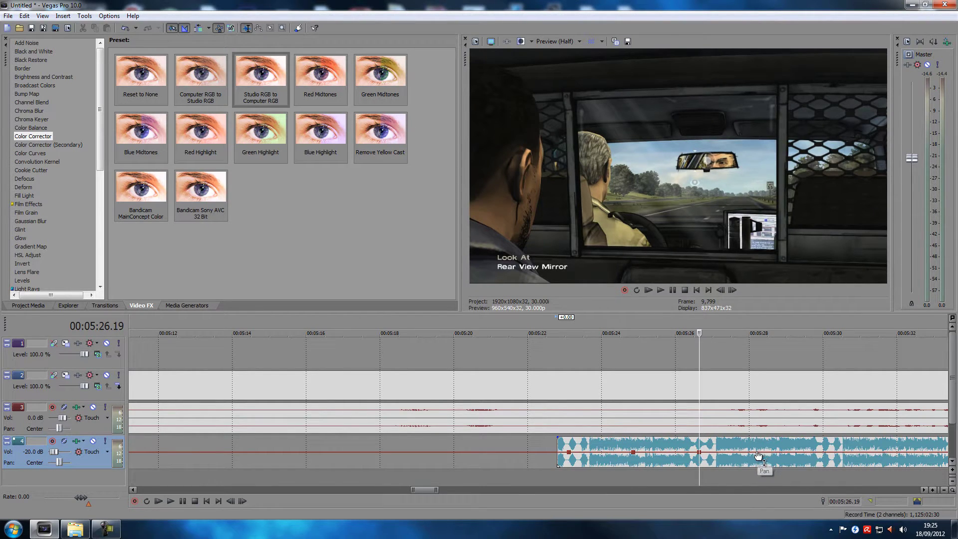
{"action": "double_click", "coordinate": [758, 454]}
- Raise the second pan point to the upper limit of track 4 and lower the third to its lower limit
{"action": "left_click_drag", "start_coordinate": [629, 453], "coordinate": [633, 436]}
{"action": "double_click", "coordinate": [705, 451]}
{"action": "left_click_drag", "start_coordinate": [705, 451], "coordinate": [699, 476]}
- Play the music clip from 00:05:22.24 to hear the panning, and examine the pan envelope's points
{"action": "left_click", "coordinate": [553, 476]}
{"action": "key", "text": "space"}
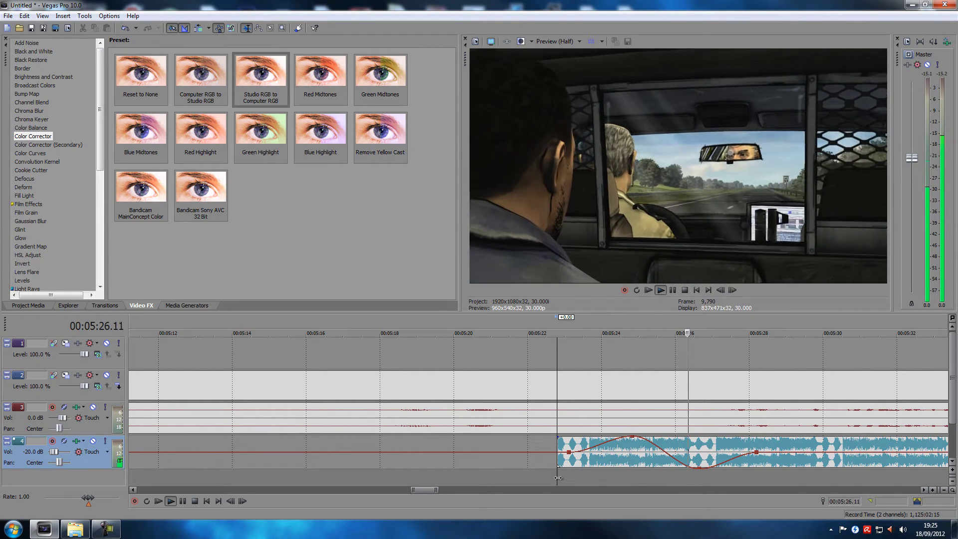
{"action": "key", "text": "Return"}
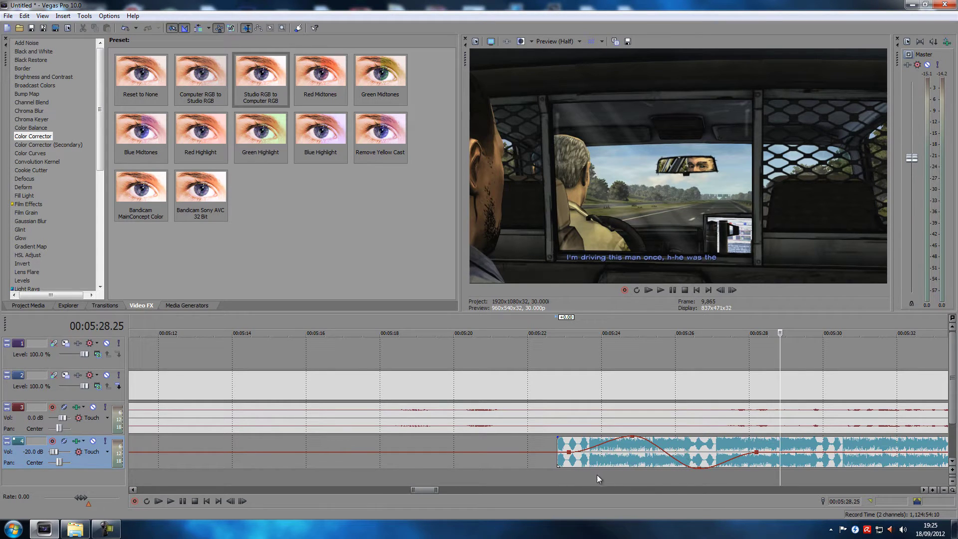
{"action": "left_click", "coordinate": [556, 478]}
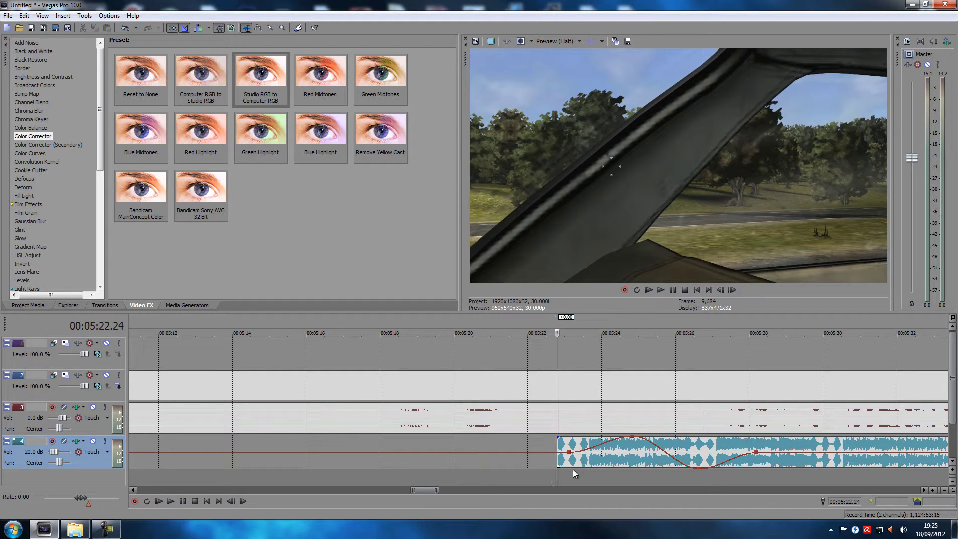
{"action": "left_click", "coordinate": [571, 454]}
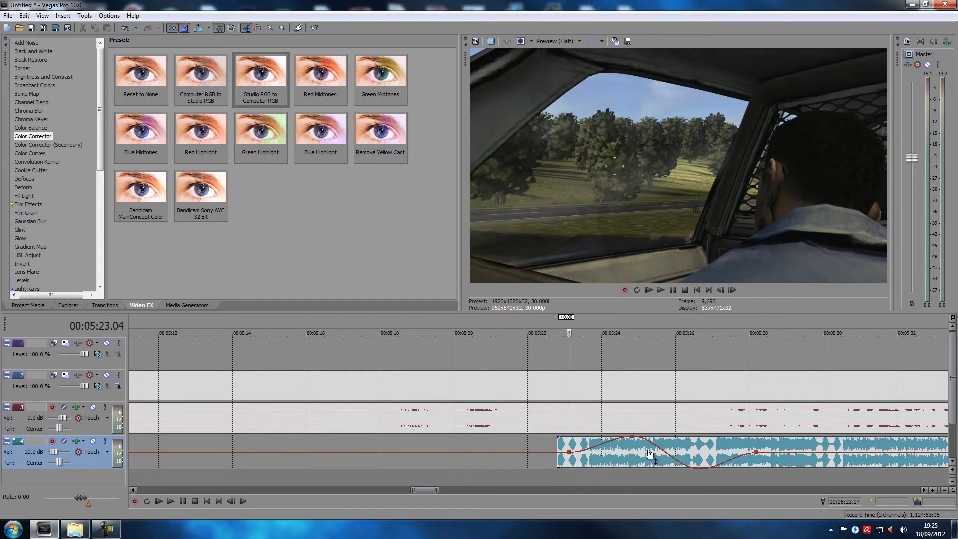
{"action": "left_click", "coordinate": [756, 452]}
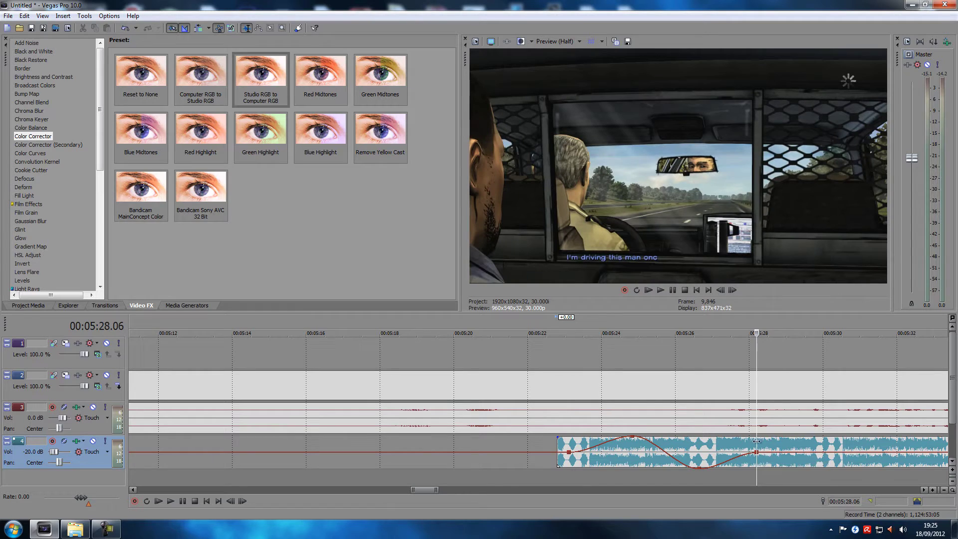
{"action": "mouse_move", "coordinate": [570, 455]}
{"action": "mouse_move", "coordinate": [635, 440]}
- Undo the pan point edits on track 4 back to the flat pan envelope
{"action": "key", "text": "ctrl+z"}
{"action": "key", "text": "ctrl+z"}
{"action": "key", "text": "ctrl+z"}
{"action": "key", "text": "ctrl+z"}
{"action": "key", "text": "ctrl+z"}
{"action": "key", "text": "ctrl+z"}
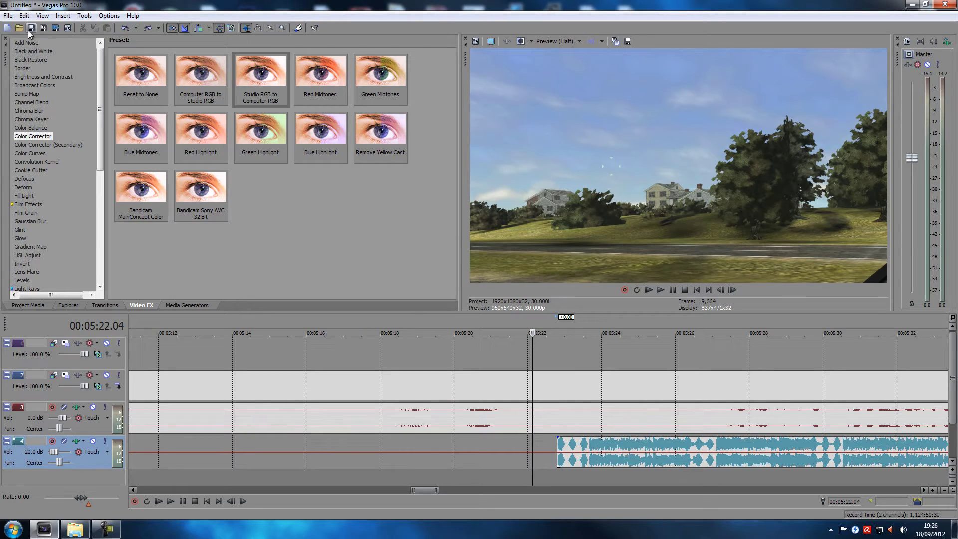
{"action": "left_click", "coordinate": [64, 16]}
{"action": "mouse_move", "coordinate": [77, 31]}
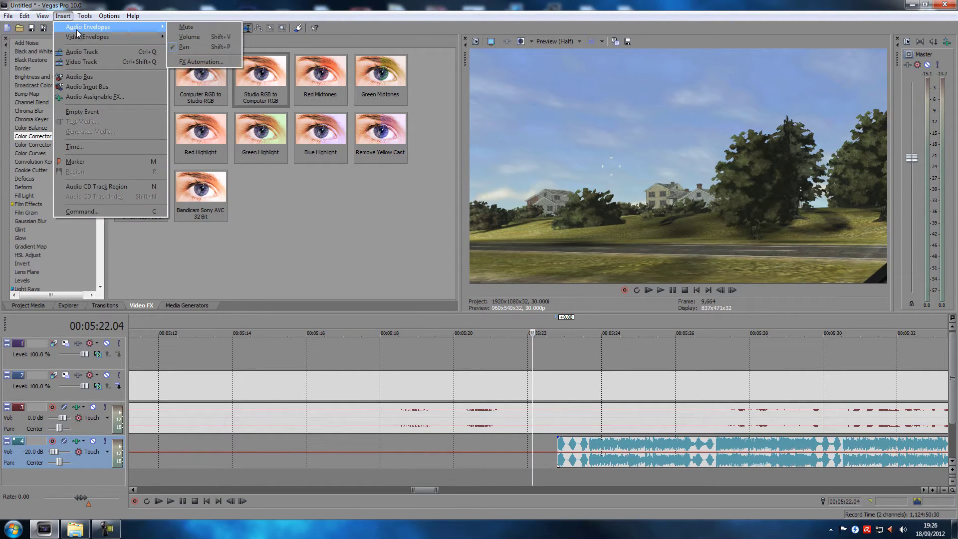
{"action": "left_click", "coordinate": [187, 30]}
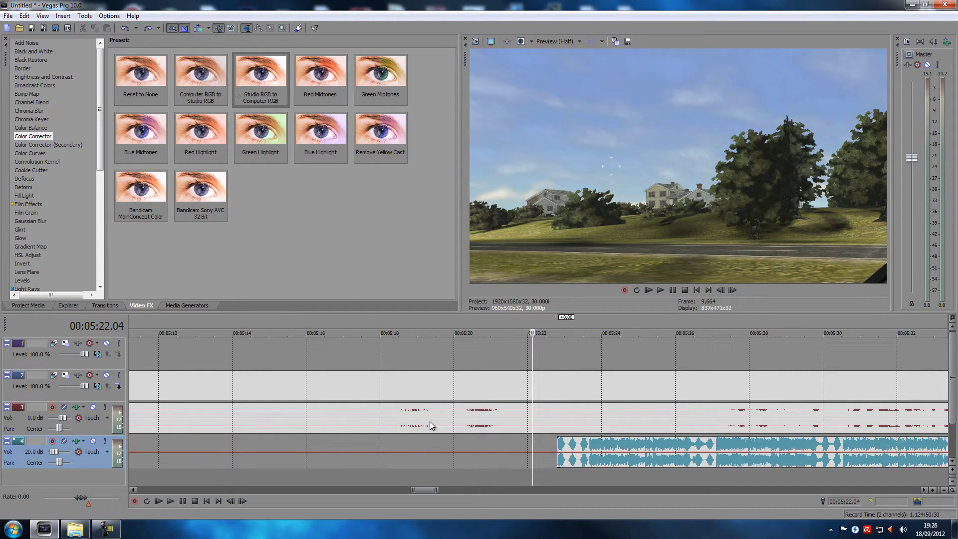
{"action": "left_click", "coordinate": [657, 457]}
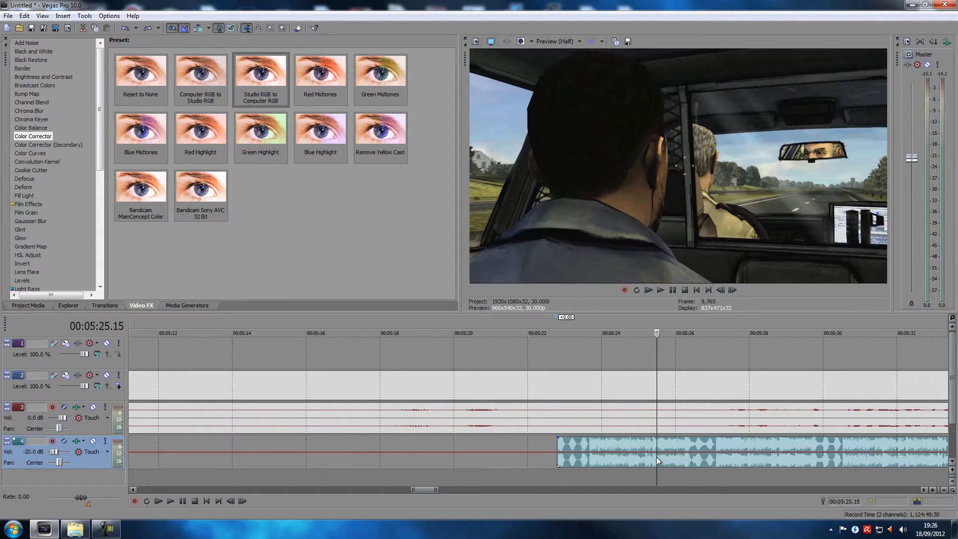
{"action": "left_click", "coordinate": [556, 473]}
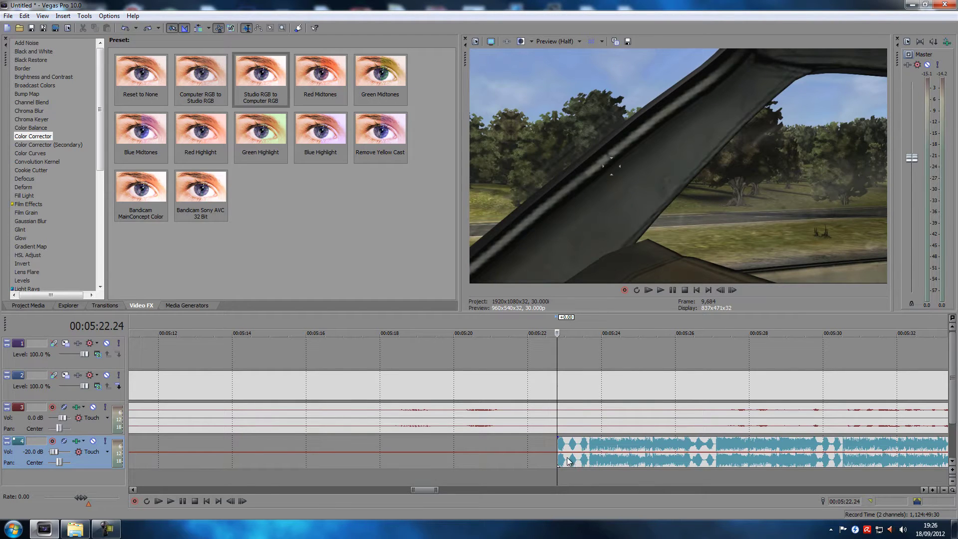
- Select the video event on track 2 and place the cursor at 00:05:22.28, near the music clip's start
{"action": "left_click", "coordinate": [579, 389]}
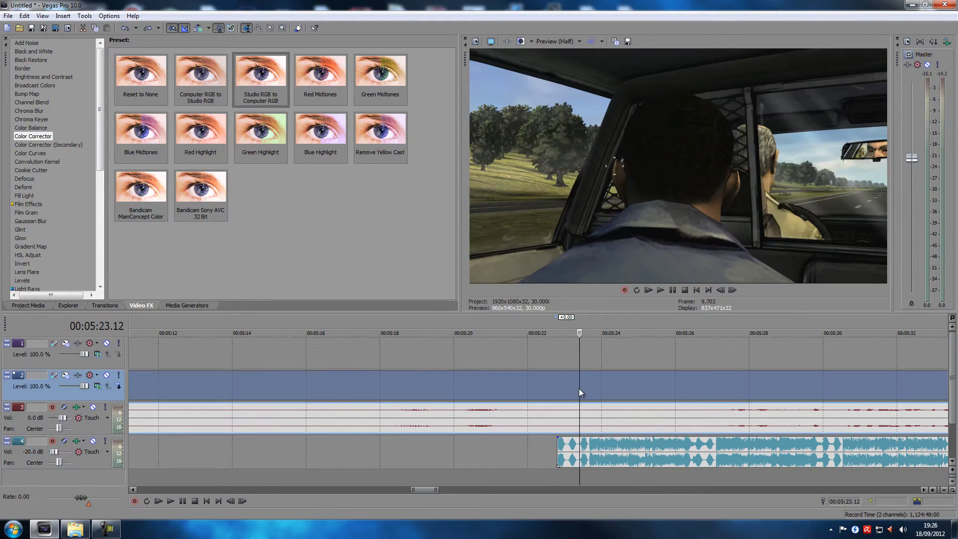
{"action": "left_click", "coordinate": [563, 383]}
{"action": "left_click", "coordinate": [553, 382]}
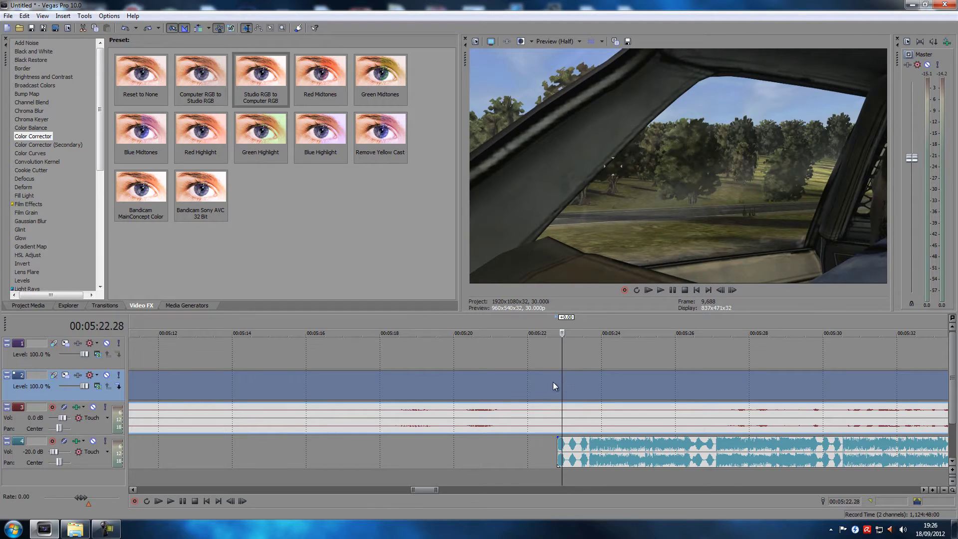
{"action": "left_click", "coordinate": [562, 382]}
- Add a Track Mute envelope to track 2 with four points near 00:05:22.27, 00:05:24.05, 00:05:25.11 and 00:05:26.12
{"action": "left_click", "coordinate": [63, 16]}
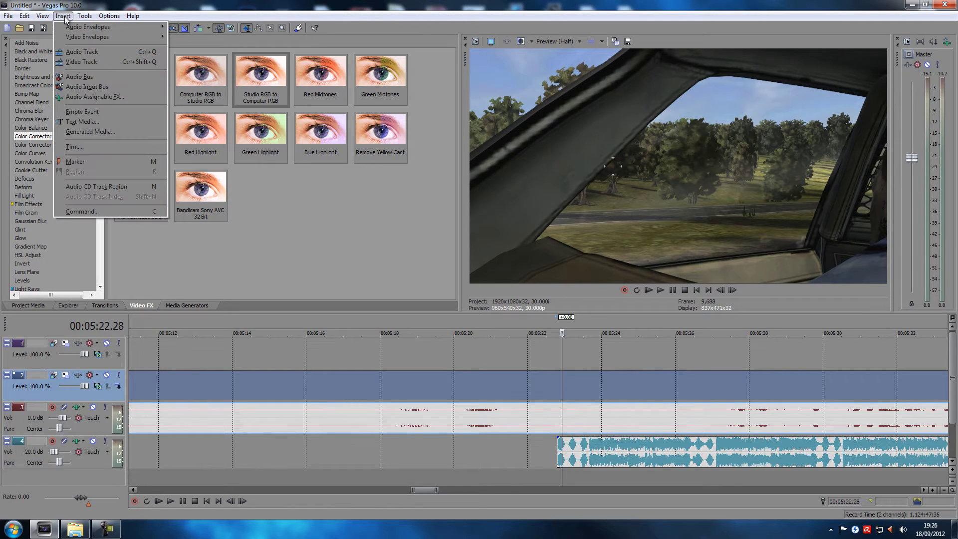
{"action": "mouse_move", "coordinate": [90, 36]}
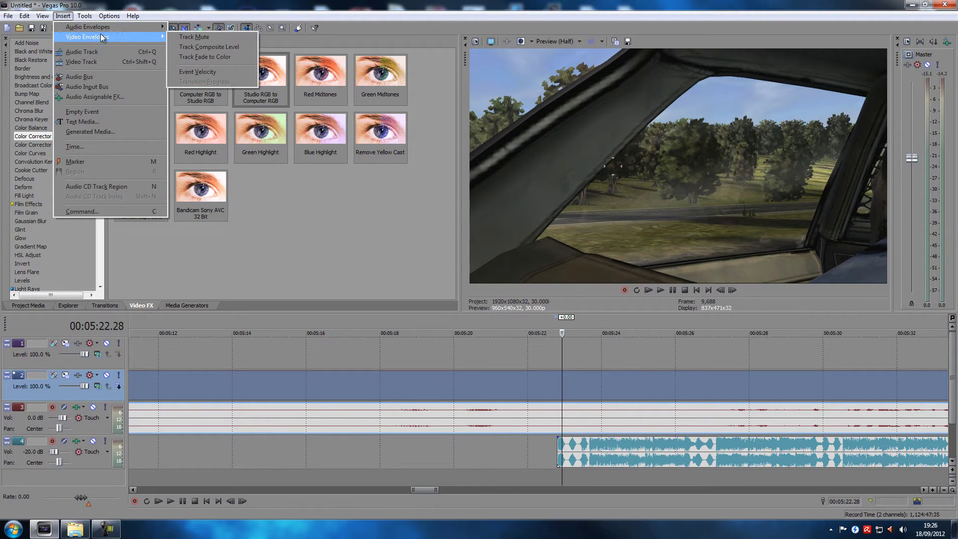
{"action": "left_click", "coordinate": [203, 37]}
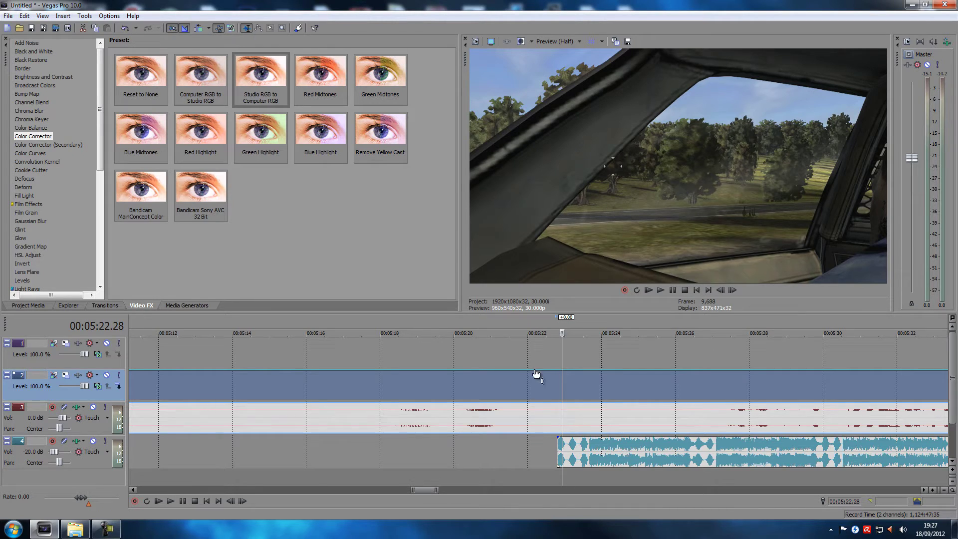
{"action": "left_click", "coordinate": [562, 372]}
{"action": "left_click", "coordinate": [608, 372]}
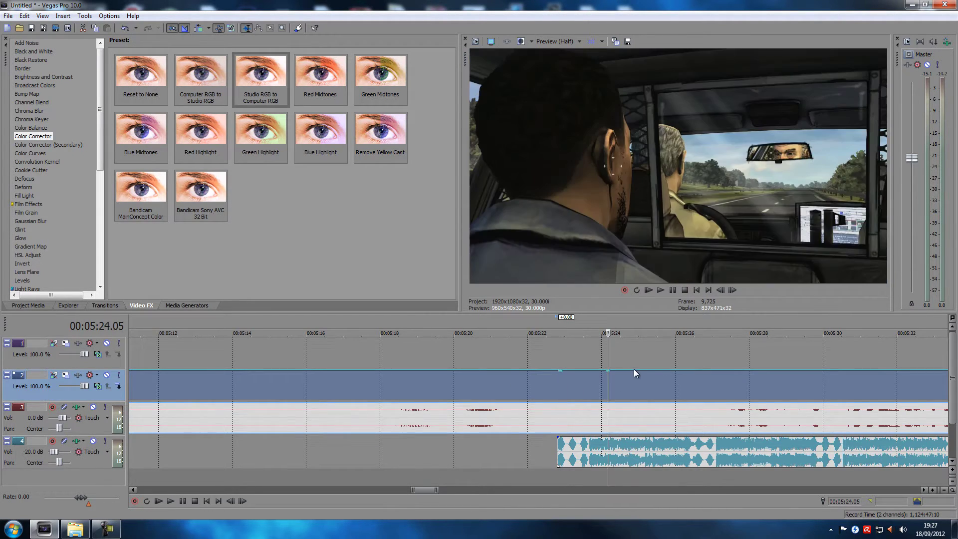
{"action": "left_click", "coordinate": [654, 375]}
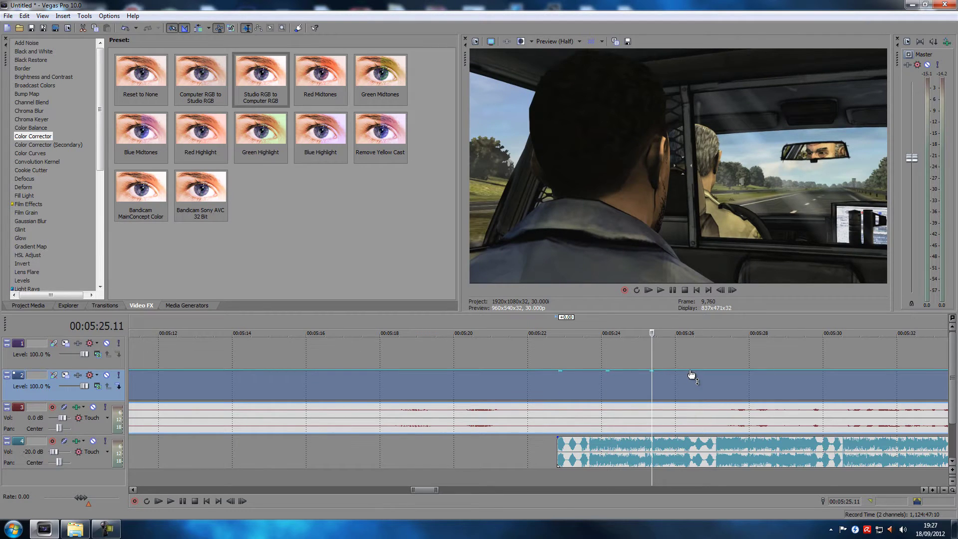
{"action": "left_click", "coordinate": [691, 376]}
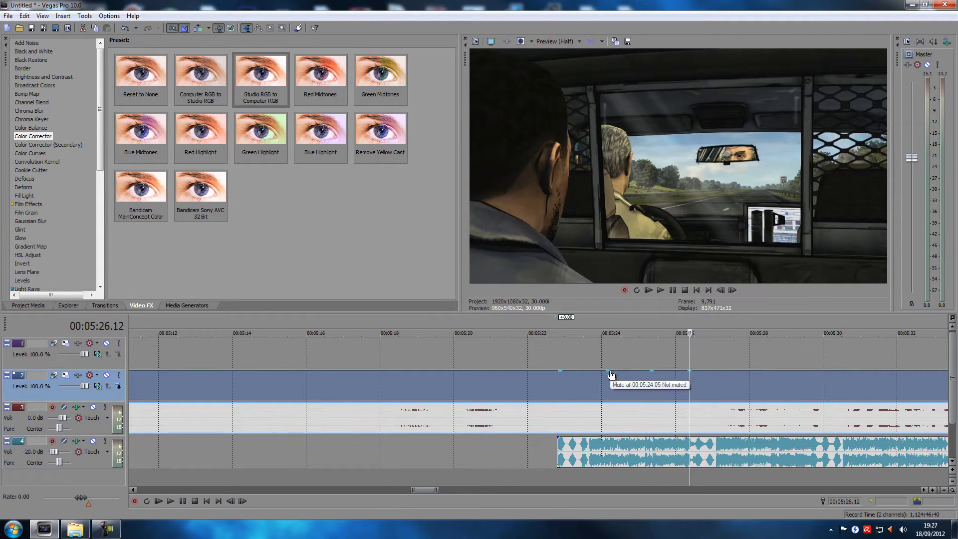
- Switch the second mute point, near 00:05:24.04, to muted and back to not muted
{"action": "mouse_move", "coordinate": [608, 374]}
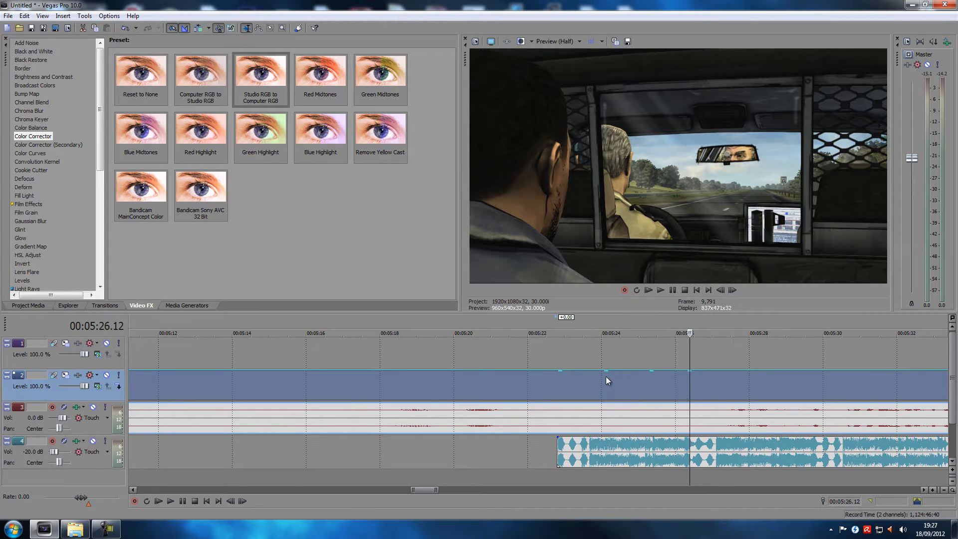
{"action": "left_click_drag", "start_coordinate": [609, 376], "coordinate": [607, 404]}
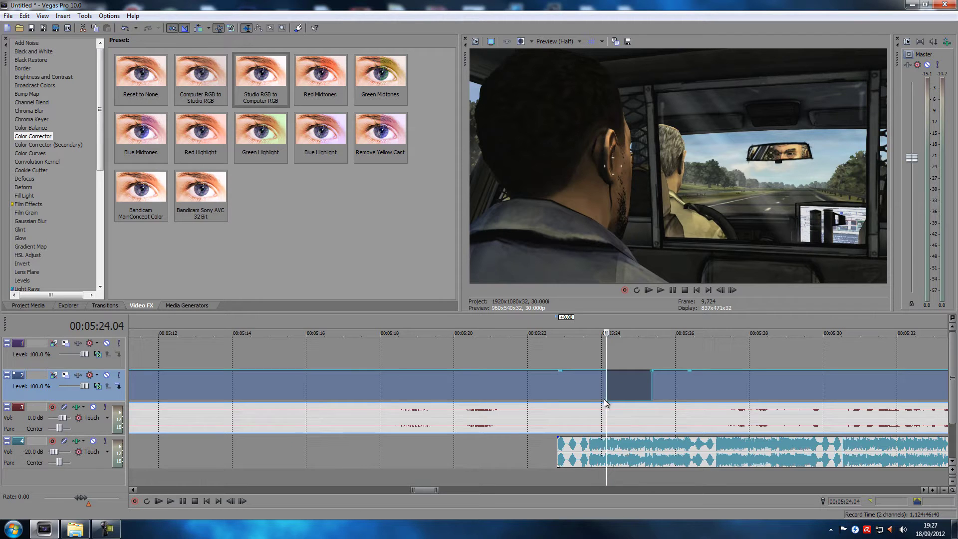
{"action": "left_click_drag", "start_coordinate": [607, 405], "coordinate": [601, 379]}
- Undo the mute envelope edits on track 2 until its points and the envelope are removed
{"action": "key", "text": "Right"}
{"action": "key", "text": "Left"}
{"action": "key", "text": "Left"}
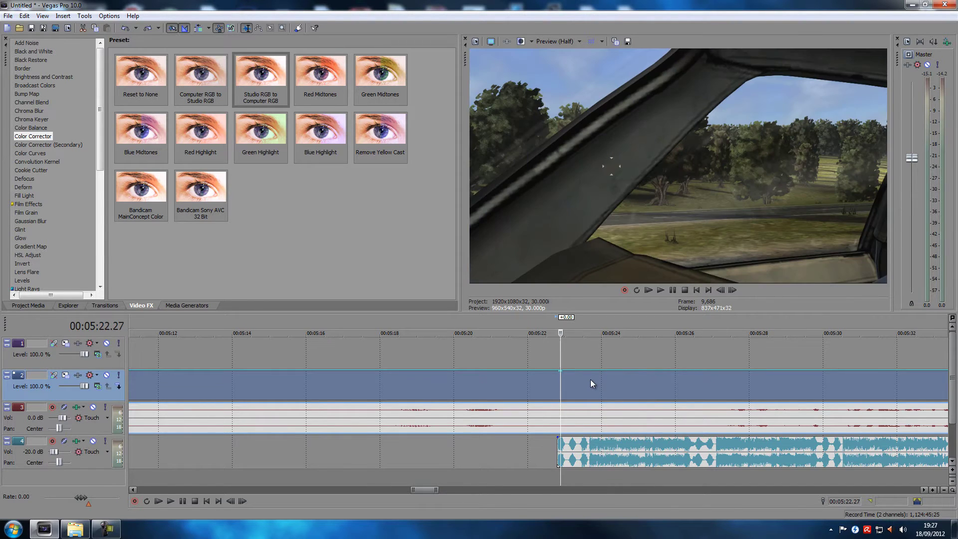
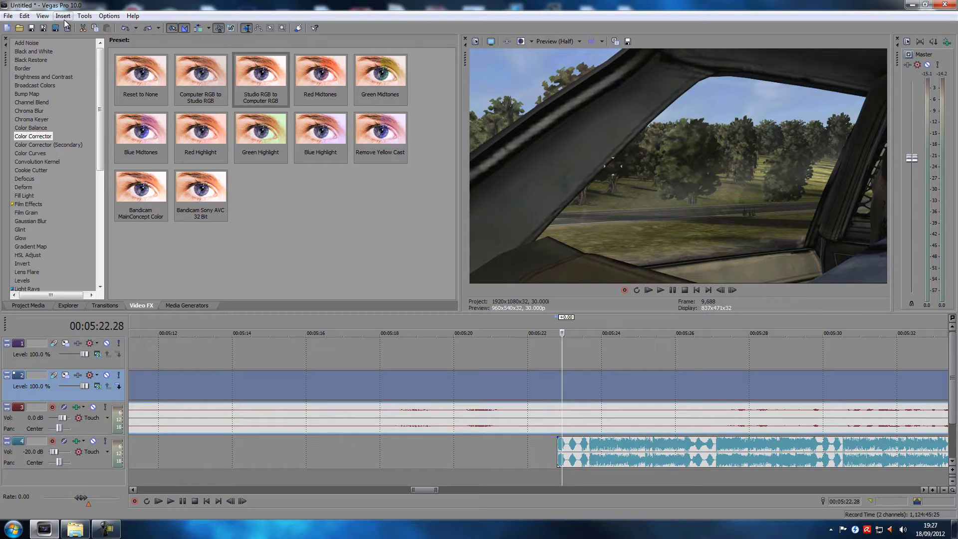
- Add a Track Composite Level envelope to video track 2 and mute the music on track 4
{"action": "left_click", "coordinate": [63, 16]}
{"action": "mouse_move", "coordinate": [116, 39]}
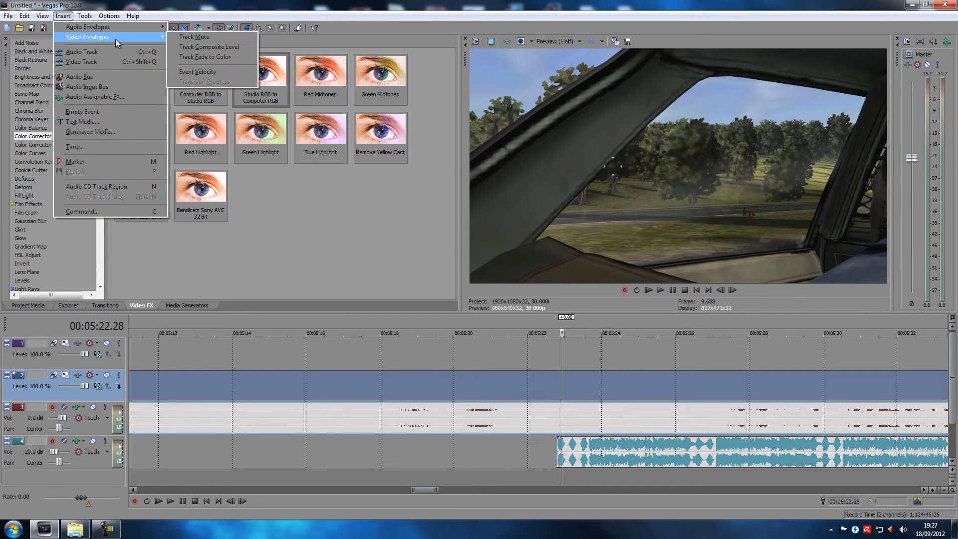
{"action": "left_click", "coordinate": [210, 47]}
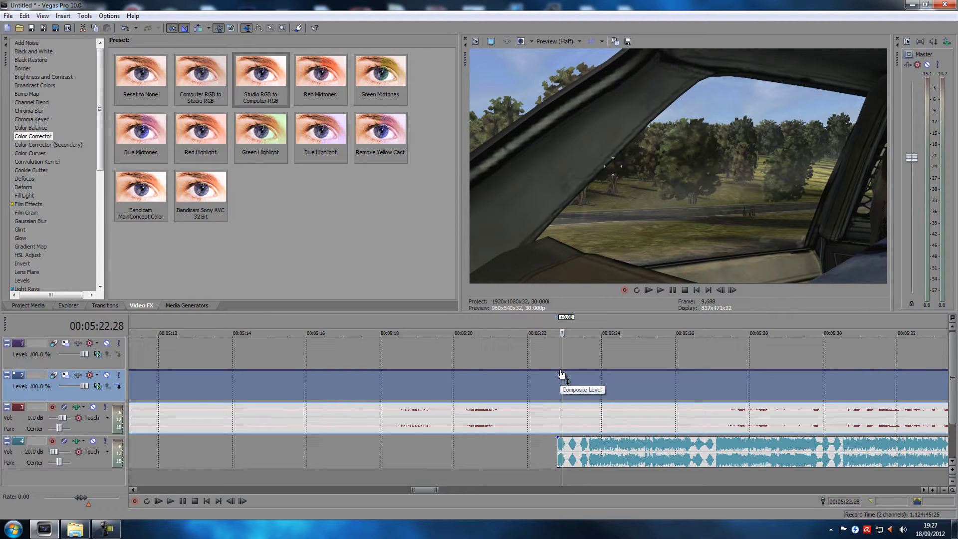
{"action": "scroll", "coordinate": [696, 372], "scroll_direction": "down", "scroll_amount": 3}
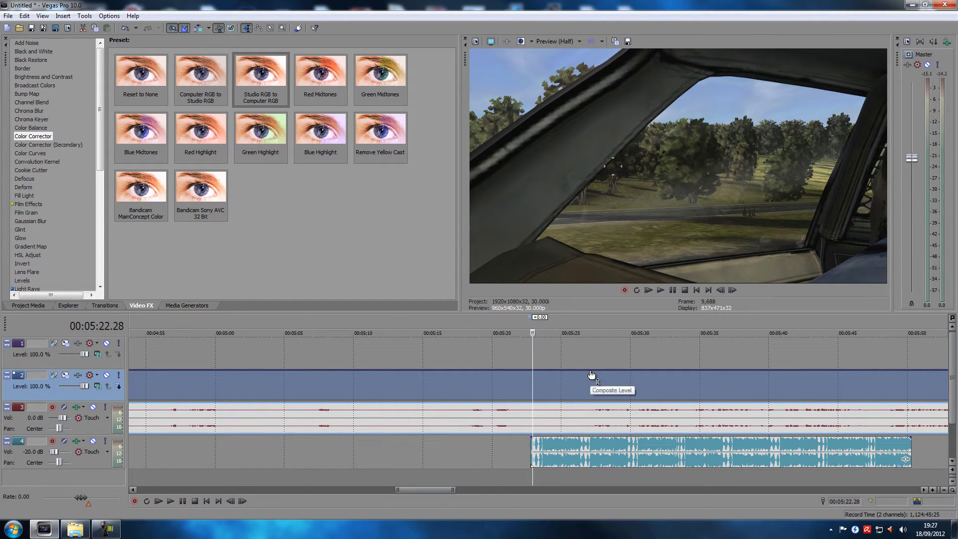
{"action": "left_click", "coordinate": [94, 441]}
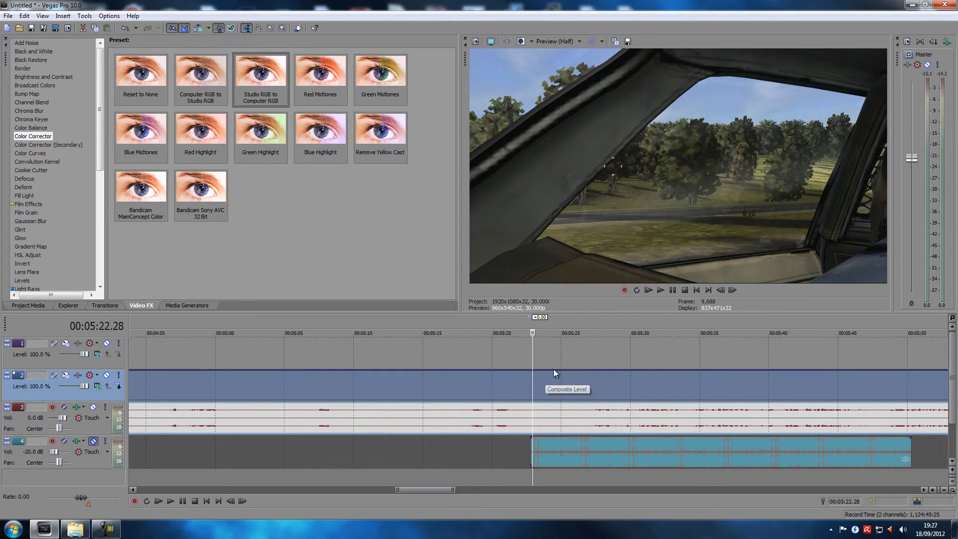
- Add composite level points near 00:05:26.27, 00:05:32.18, 00:05:39.08 and 00:05:46.15, and lower the second to 40 % at about 00:05:32.29
{"action": "left_click", "coordinate": [588, 375]}
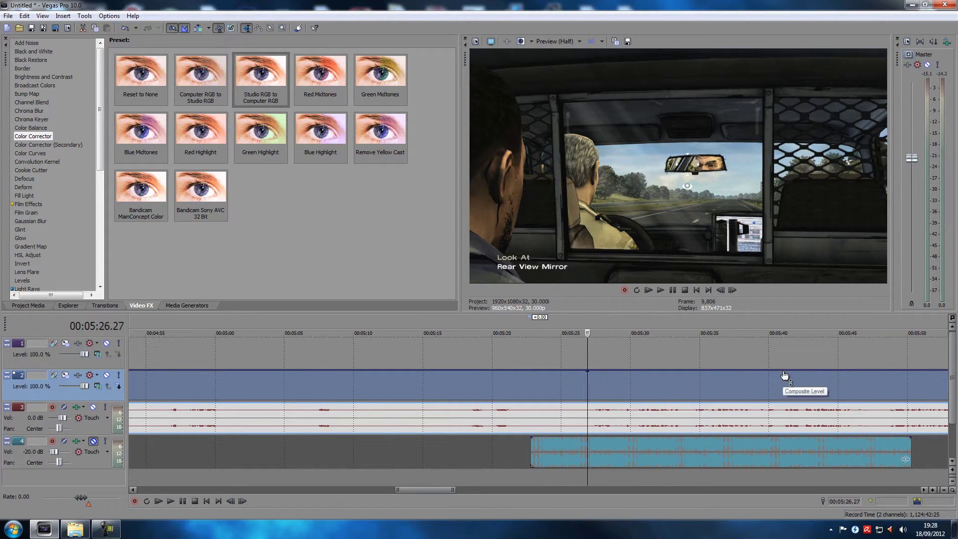
{"action": "left_click", "coordinate": [859, 374]}
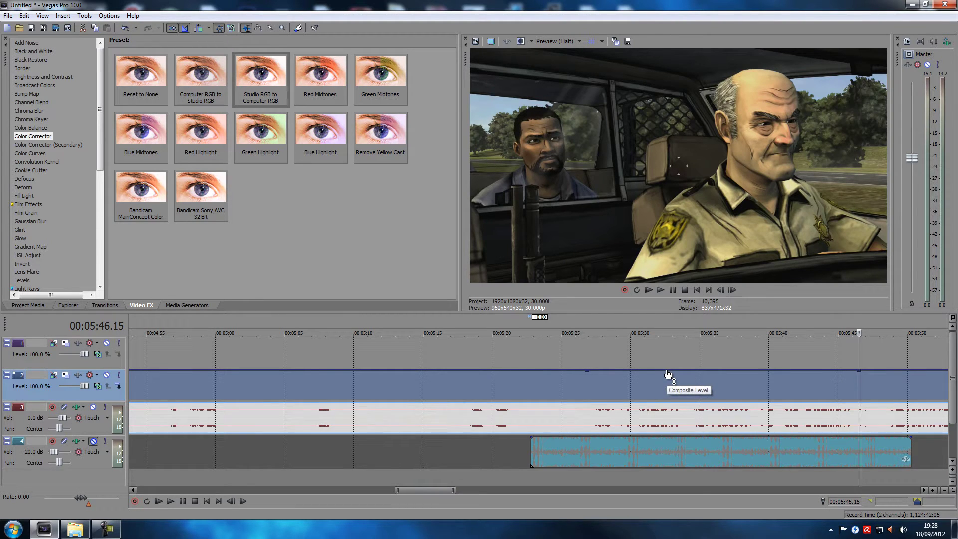
{"action": "left_click", "coordinate": [668, 374]}
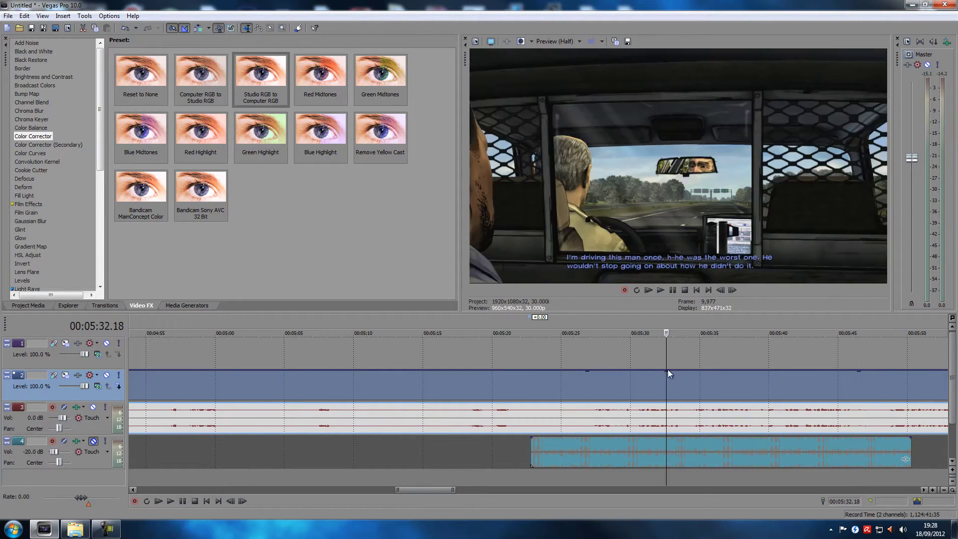
{"action": "left_click", "coordinate": [759, 375]}
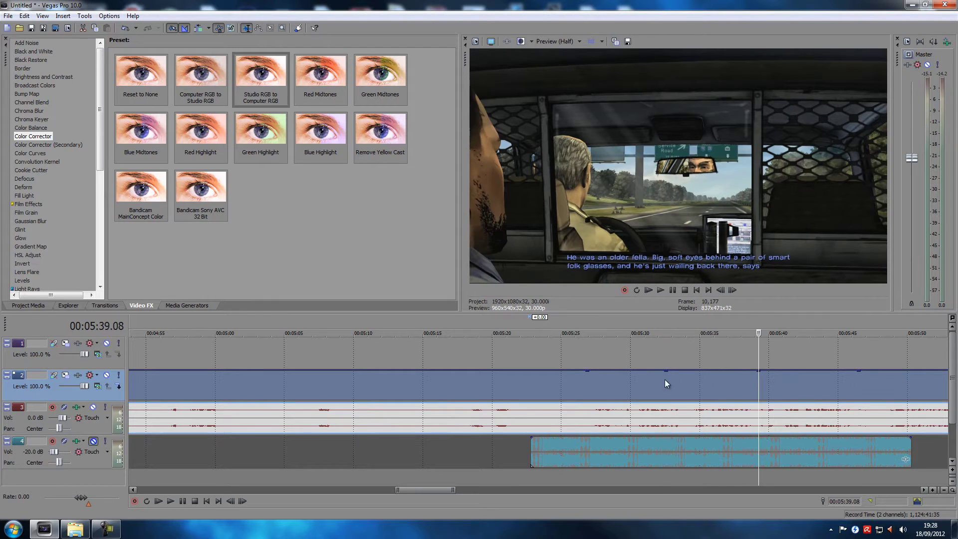
{"action": "left_click_drag", "start_coordinate": [671, 374], "coordinate": [674, 394]}
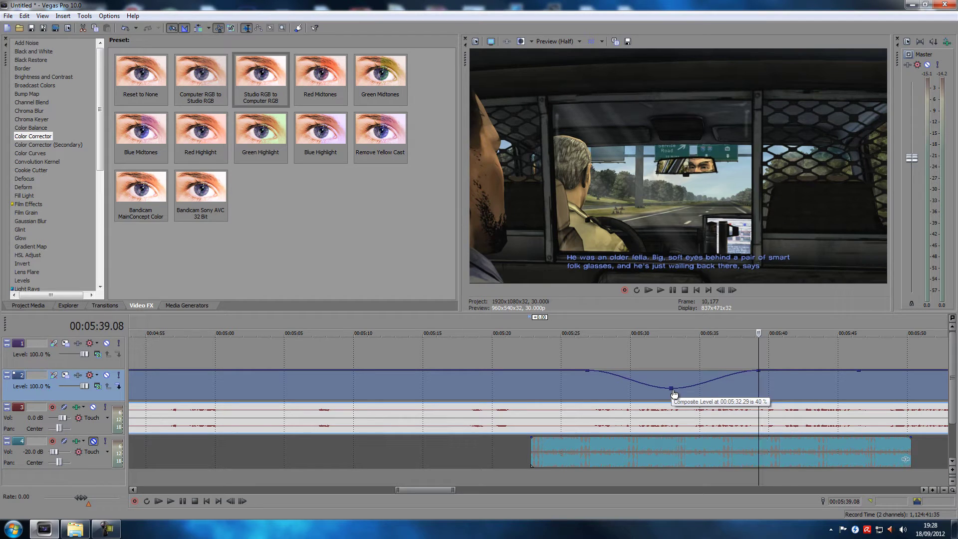
- Lower the third composite level point on track 2, at 00:05:39.08, to about 15 %
{"action": "mouse_move", "coordinate": [762, 376]}
{"action": "left_click_drag", "start_coordinate": [763, 376], "coordinate": [764, 402]}
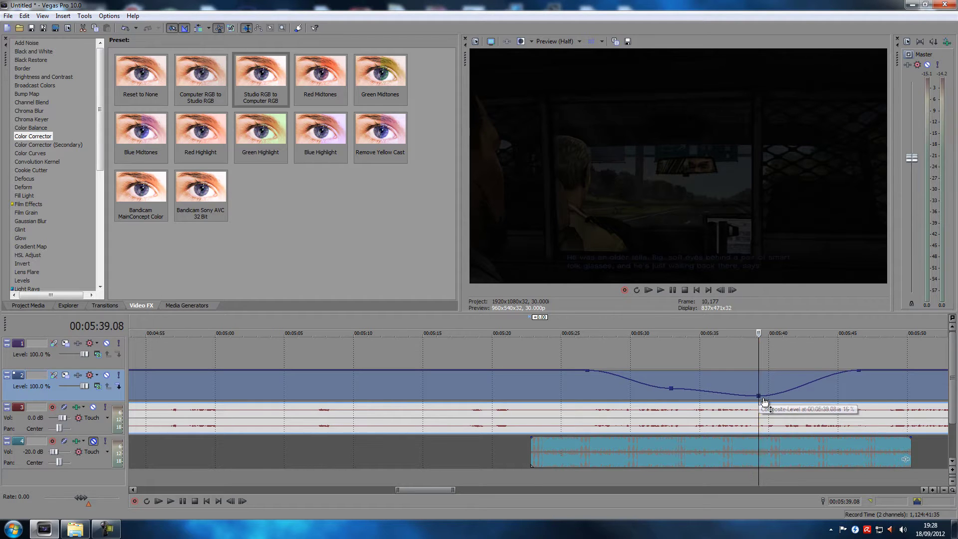
- Move the track 1 clip to start at the first composite point, 00:05:26.27, and place its track below the composite-level track
{"action": "scroll", "coordinate": [753, 386], "scroll_direction": "down", "scroll_amount": 3}
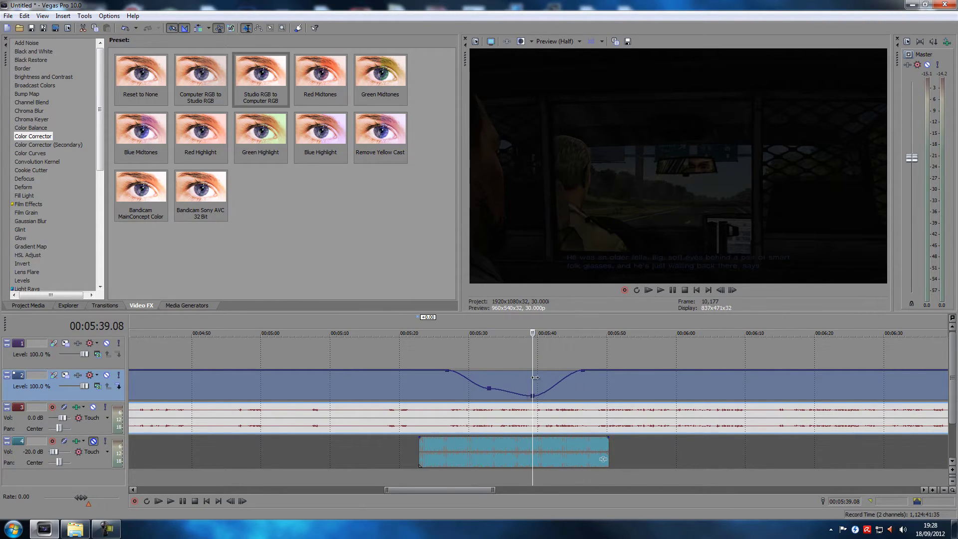
{"action": "scroll", "coordinate": [712, 358], "scroll_direction": "down", "scroll_amount": 2}
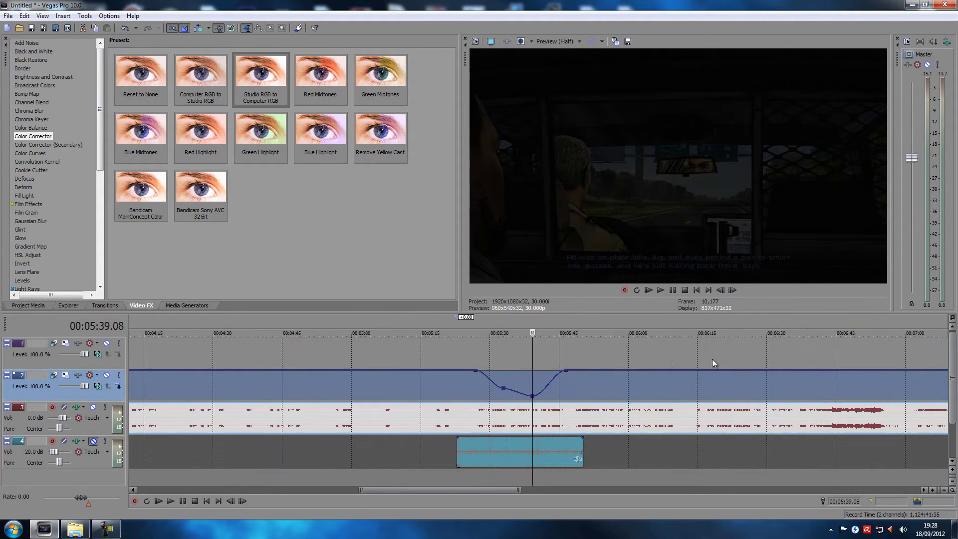
{"action": "left_click", "coordinate": [476, 378]}
{"action": "scroll", "coordinate": [681, 360], "scroll_direction": "down", "scroll_amount": 5}
{"action": "left_click_drag", "start_coordinate": [817, 352], "coordinate": [498, 350]}
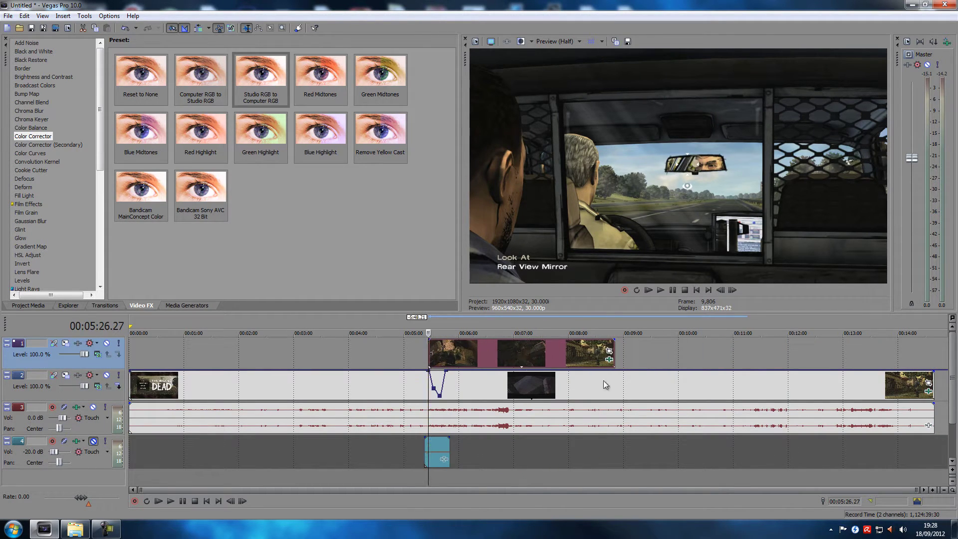
{"action": "scroll", "coordinate": [449, 378], "scroll_direction": "up", "scroll_amount": 5}
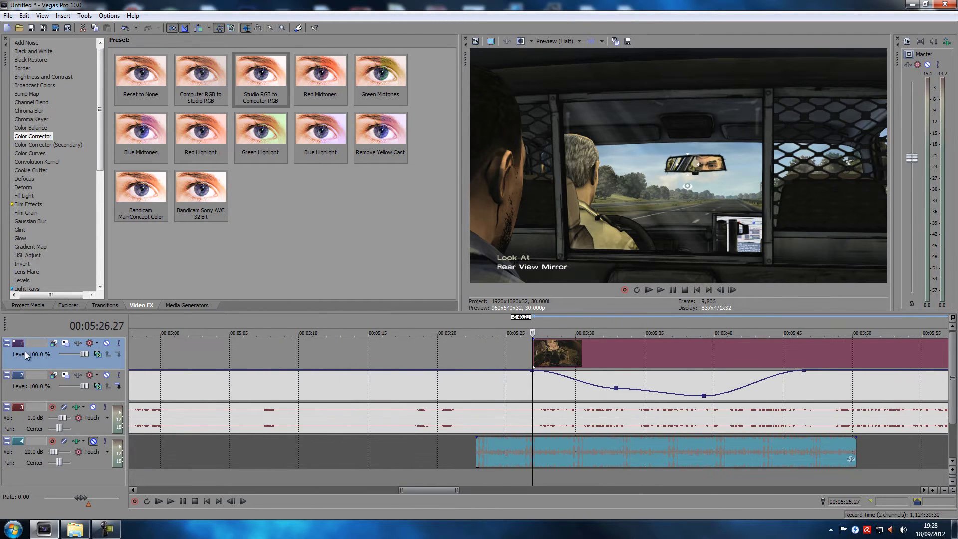
{"action": "left_click_drag", "start_coordinate": [35, 360], "coordinate": [32, 398]}
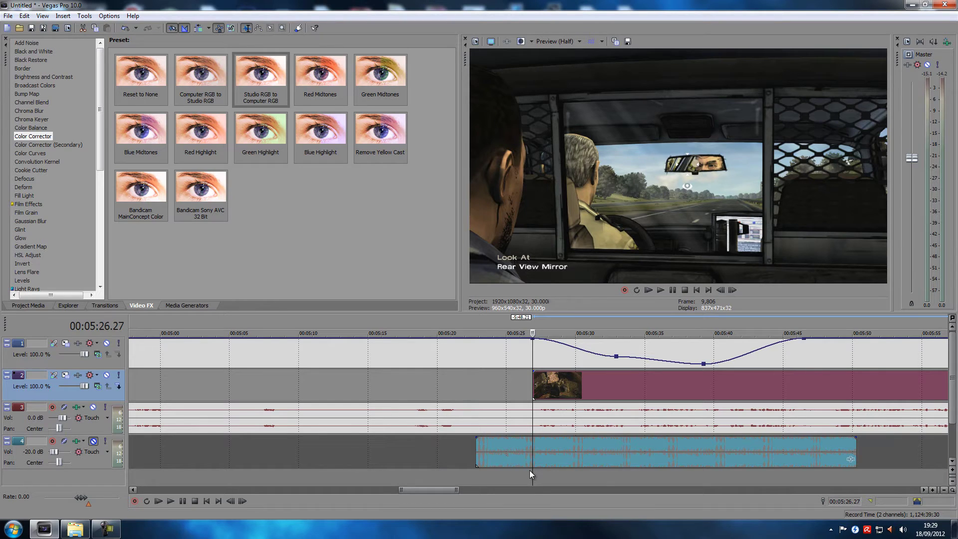
- Toggle the mute on track 3 on and off, and play the composite fade from 00:05:26.27 to about 00:05:47
{"action": "left_click", "coordinate": [93, 408]}
{"action": "left_click", "coordinate": [94, 408]}
{"action": "key", "text": "space"}
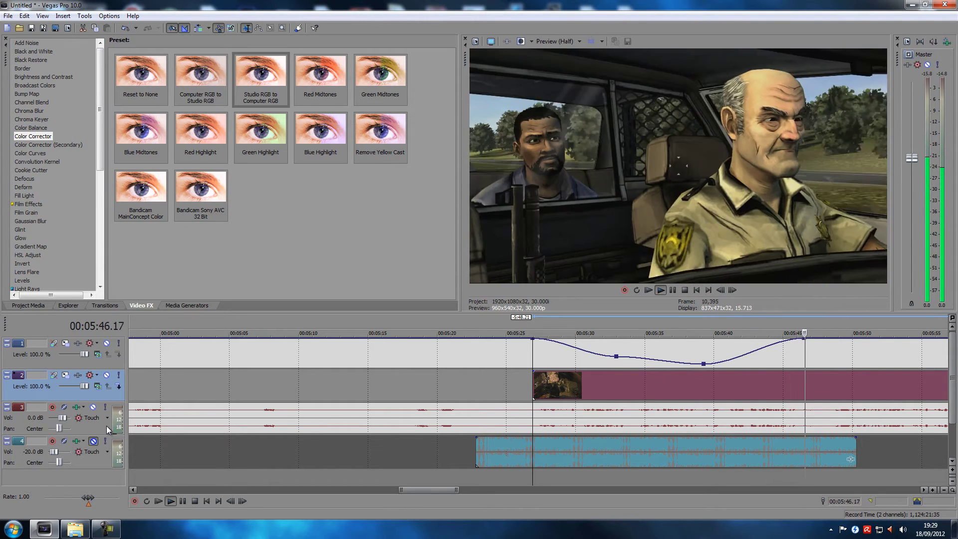
{"action": "key", "text": "Return"}
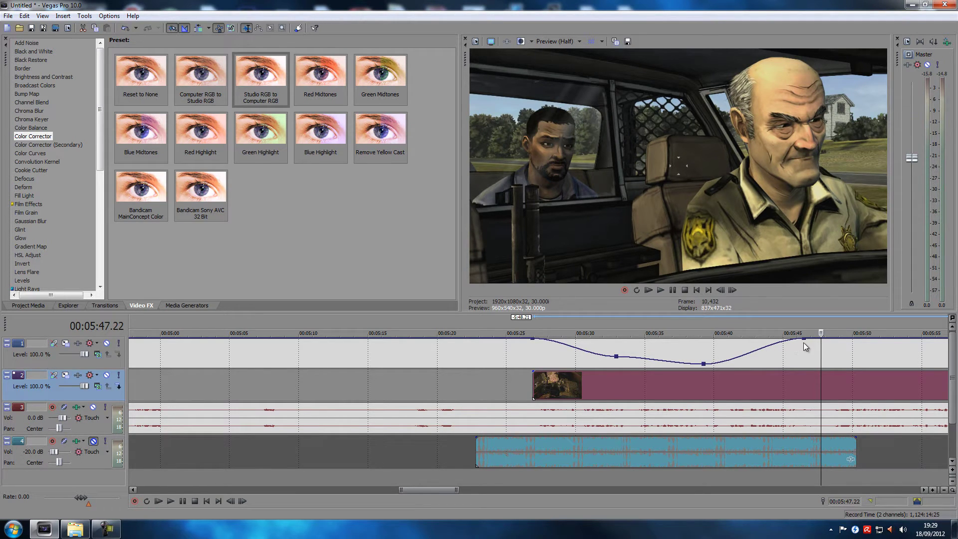
- Tighten the composite curve: second point to about 00:05:30, lowest point to 0 % at 00:05:35.00, last point to about 00:05:38
{"action": "left_click_drag", "start_coordinate": [806, 339], "coordinate": [656, 368]}
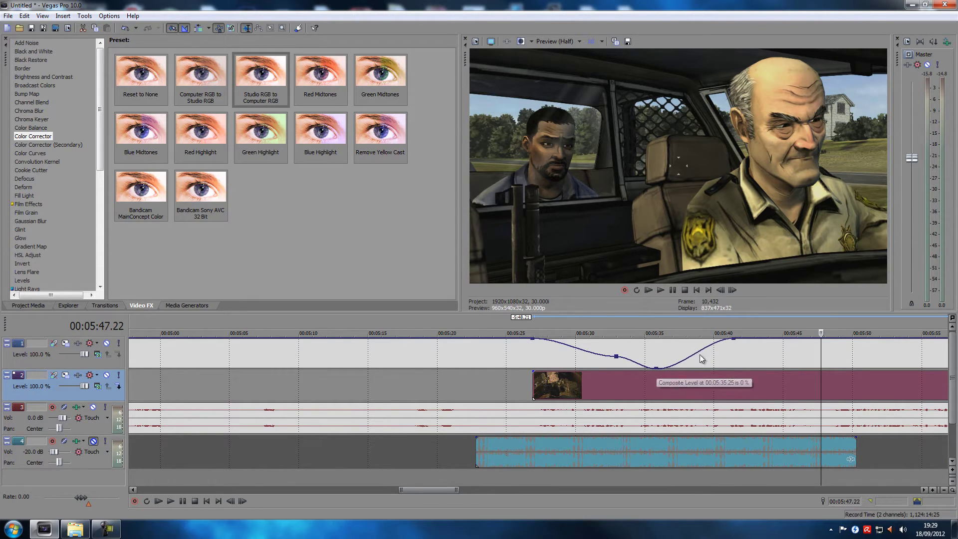
{"action": "left_click_drag", "start_coordinate": [736, 342], "coordinate": [695, 340]}
{"action": "left_click_drag", "start_coordinate": [620, 357], "coordinate": [591, 359]}
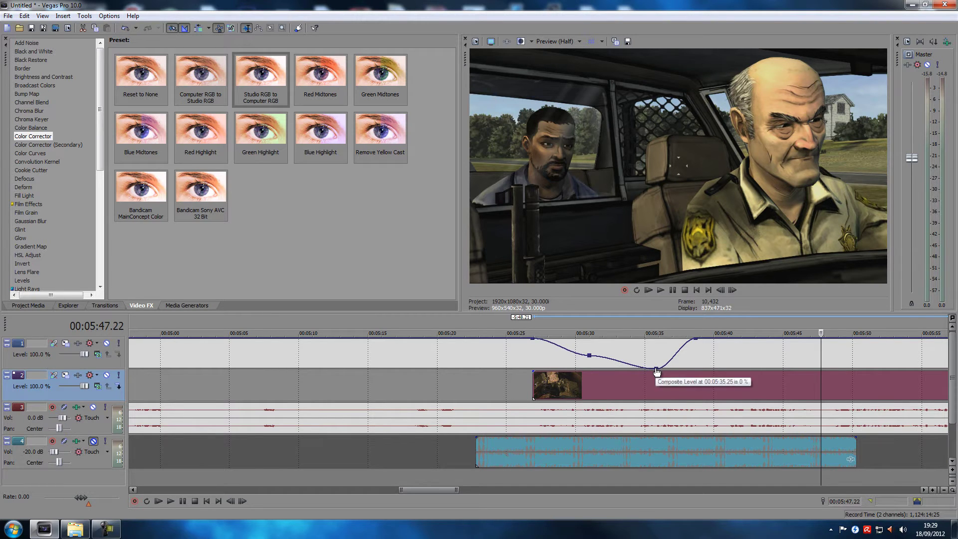
{"action": "left_click", "coordinate": [656, 370]}
{"action": "left_click_drag", "start_coordinate": [657, 371], "coordinate": [646, 377]}
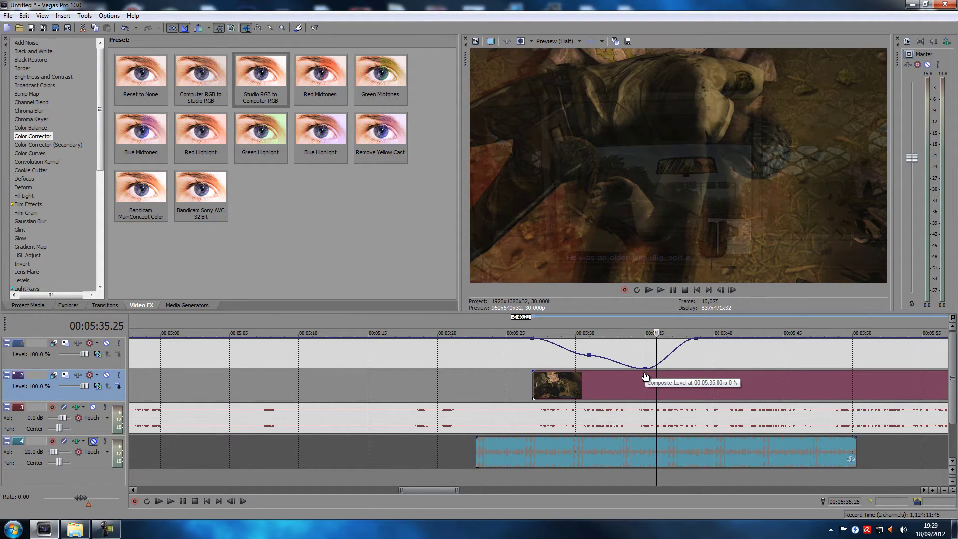
- Play the tightened composite fade from just before its first point to about 00:05:39.15
{"action": "left_click", "coordinate": [524, 479]}
{"action": "key", "text": "space"}
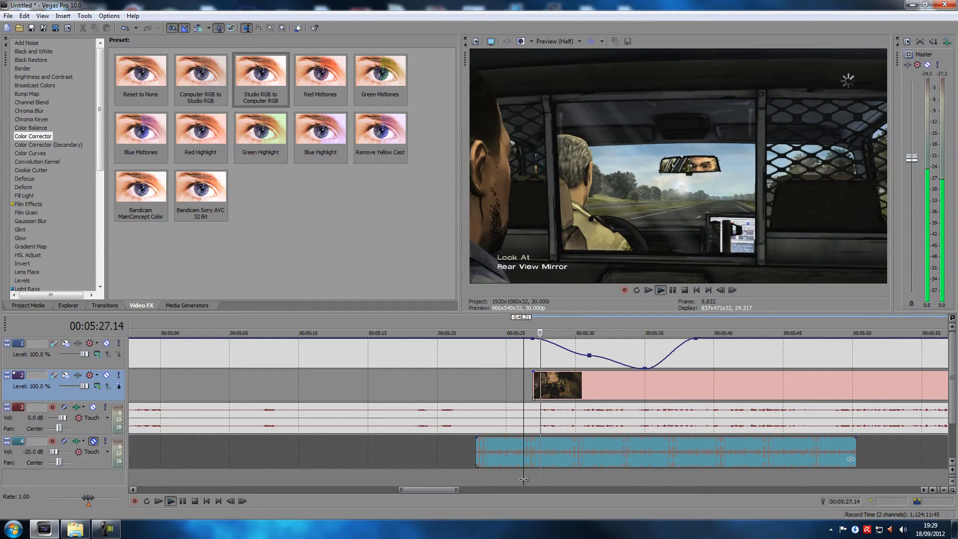
{"action": "left_click", "coordinate": [523, 480]}
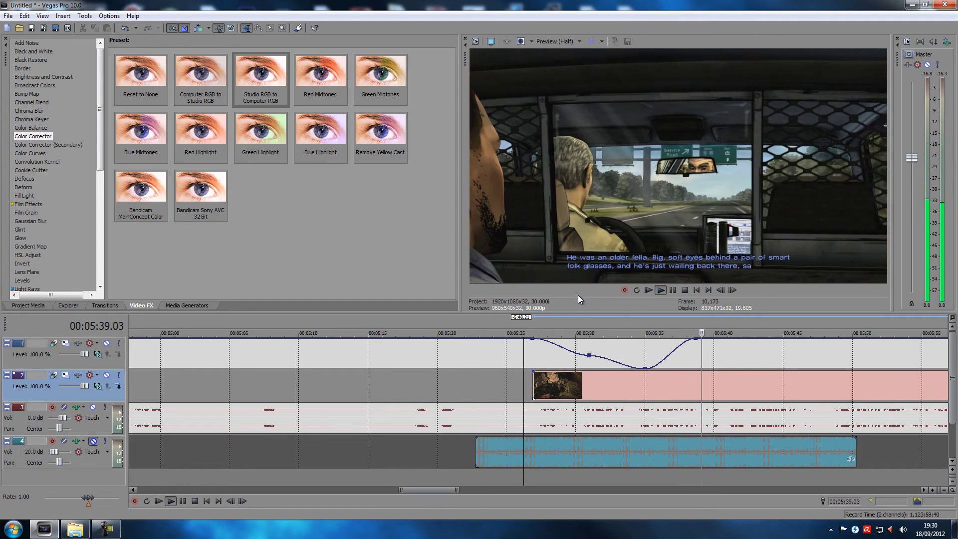
{"action": "key", "text": "space"}
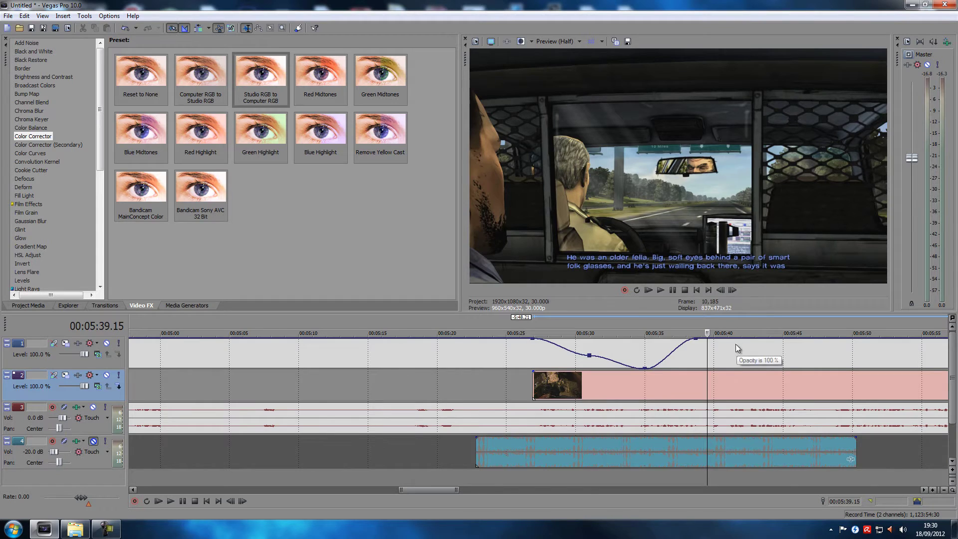
- Undo the track swap, the clip move and the composite level edits until the Track Composite Level envelope is removed
{"action": "scroll", "coordinate": [732, 352], "scroll_direction": "down", "scroll_amount": 3}
{"action": "scroll", "coordinate": [544, 368], "scroll_direction": "down", "scroll_amount": 3}
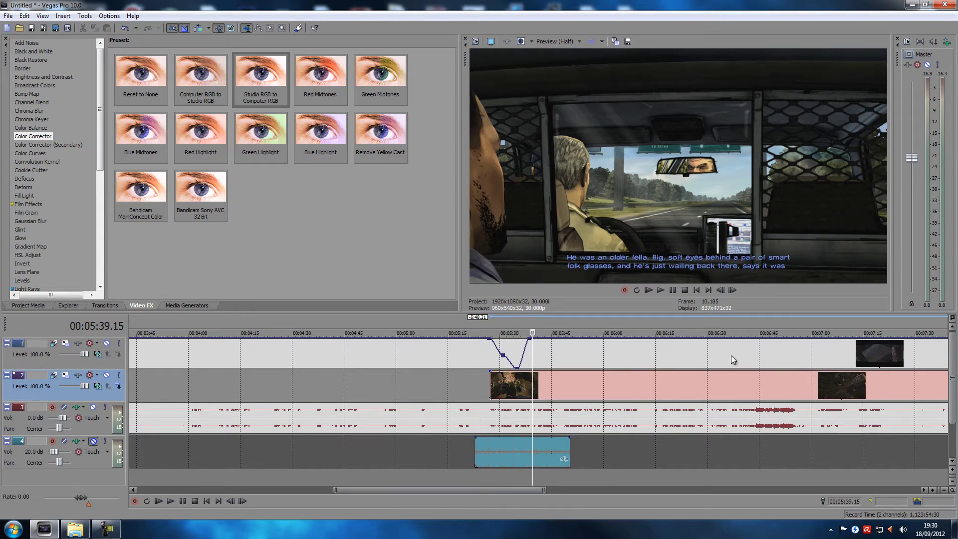
{"action": "scroll", "coordinate": [734, 357], "scroll_direction": "down", "scroll_amount": 4}
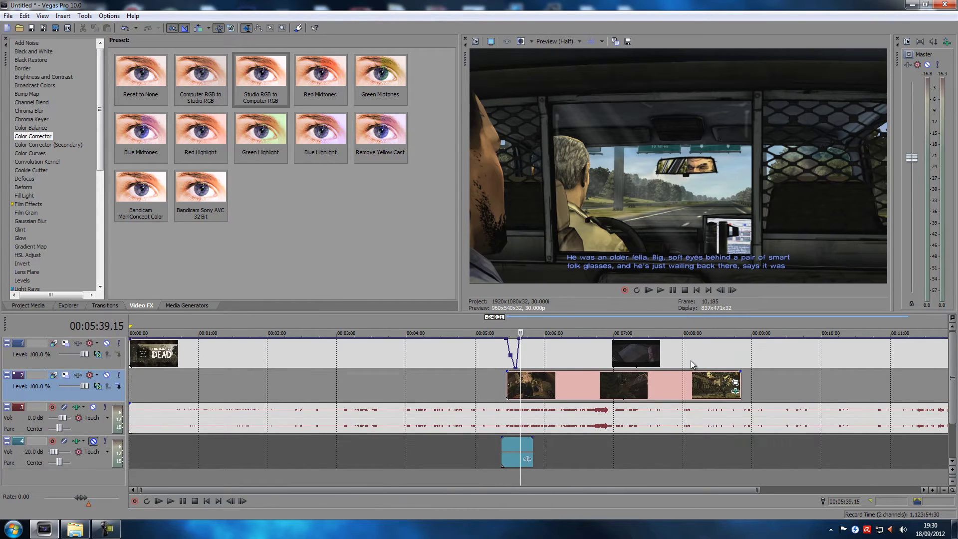
{"action": "scroll", "coordinate": [695, 360], "scroll_direction": "down", "scroll_amount": 1}
{"action": "scroll", "coordinate": [492, 370], "scroll_direction": "up", "scroll_amount": 1}
{"action": "key", "text": "ctrl+z"}
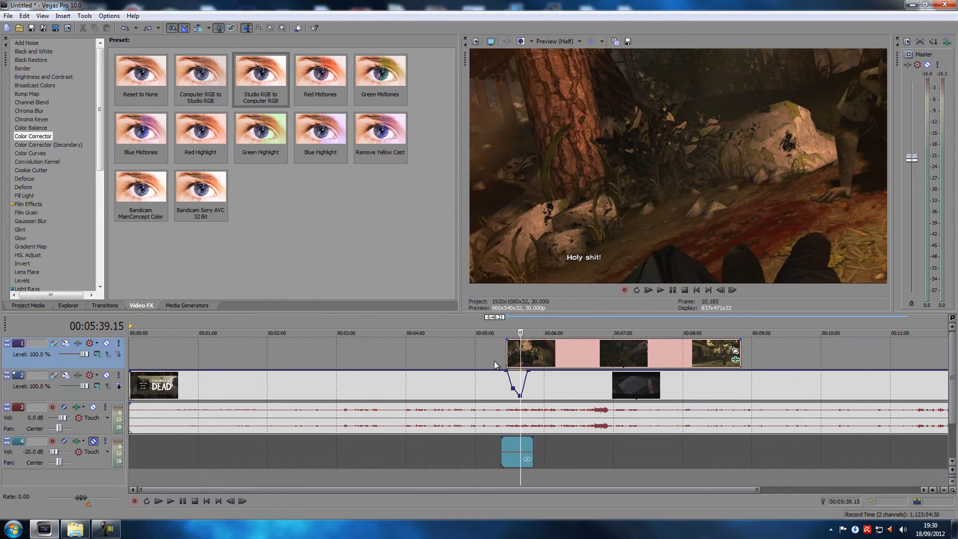
{"action": "key", "text": "ctrl+z"}
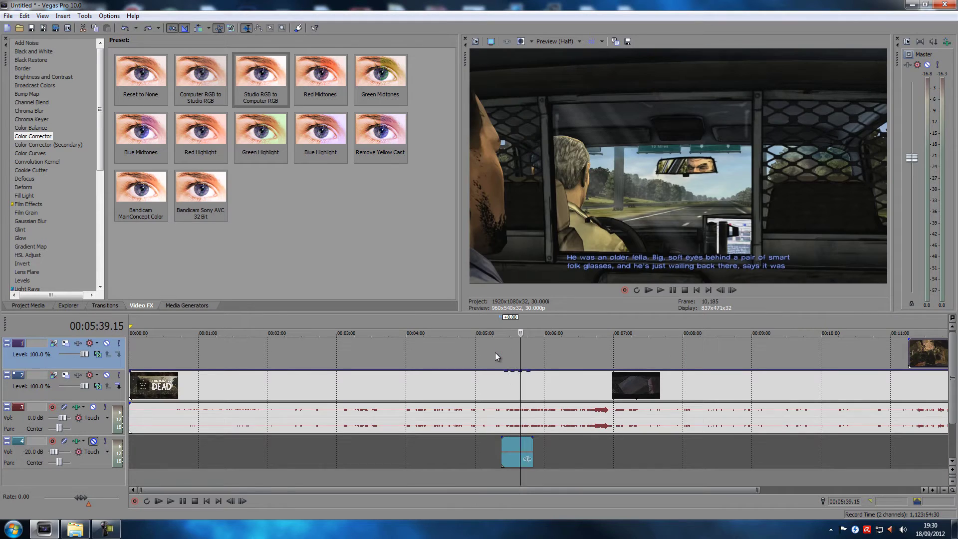
{"action": "key", "text": "ctrl+z"}
{"action": "key", "text": "ctrl+z"}
{"action": "key", "text": "ctrl+z"}
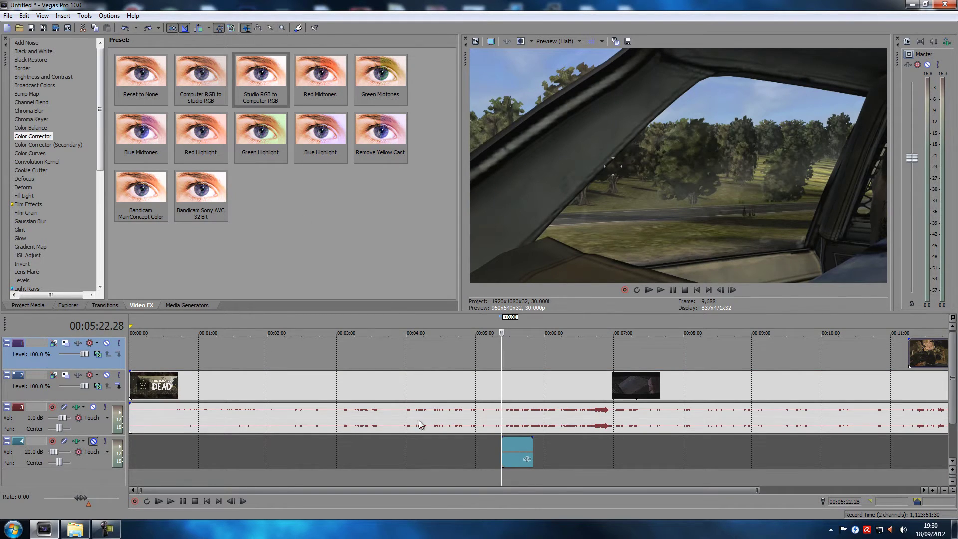
- Select the video clip on track 2 and add a Track Fade to Color envelope
{"action": "left_click", "coordinate": [433, 388]}
{"action": "left_click", "coordinate": [433, 385]}
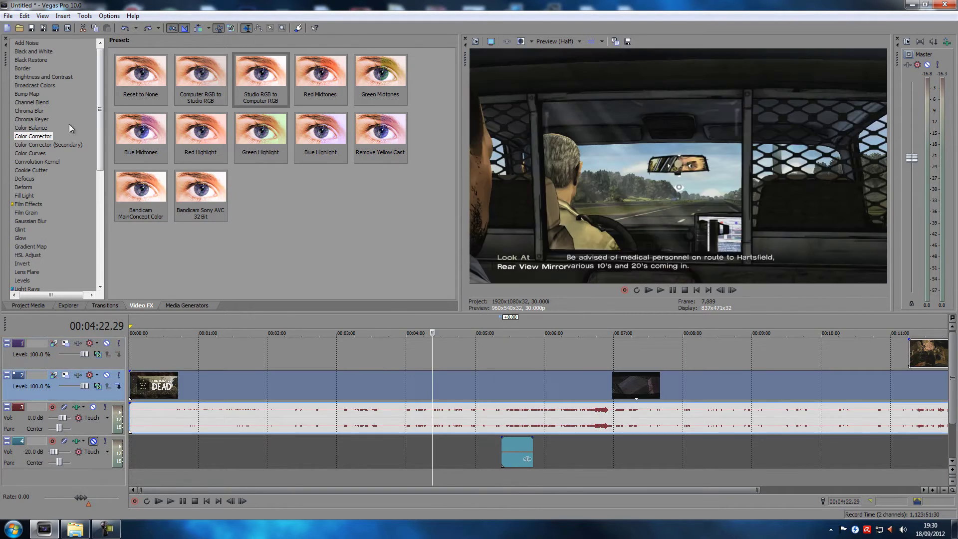
{"action": "left_click", "coordinate": [63, 16]}
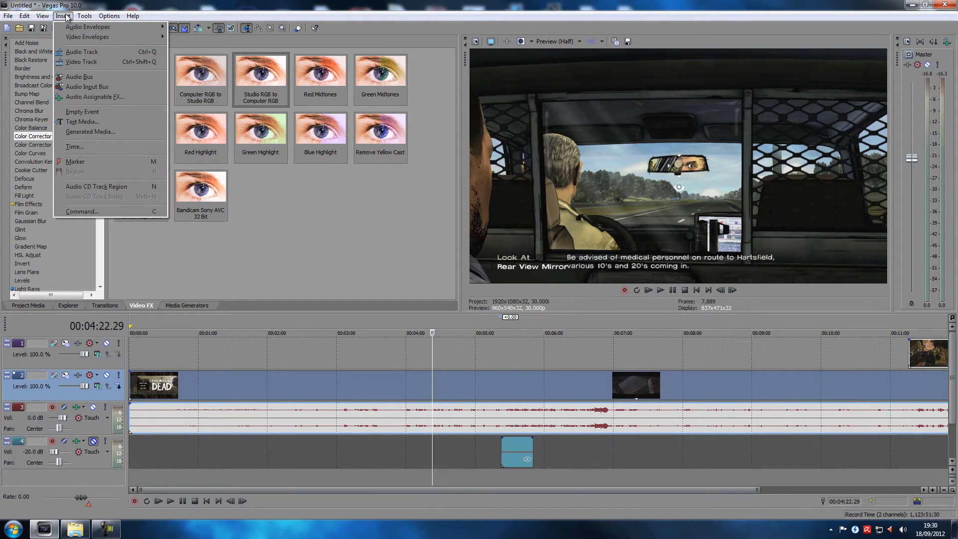
{"action": "mouse_move", "coordinate": [92, 38]}
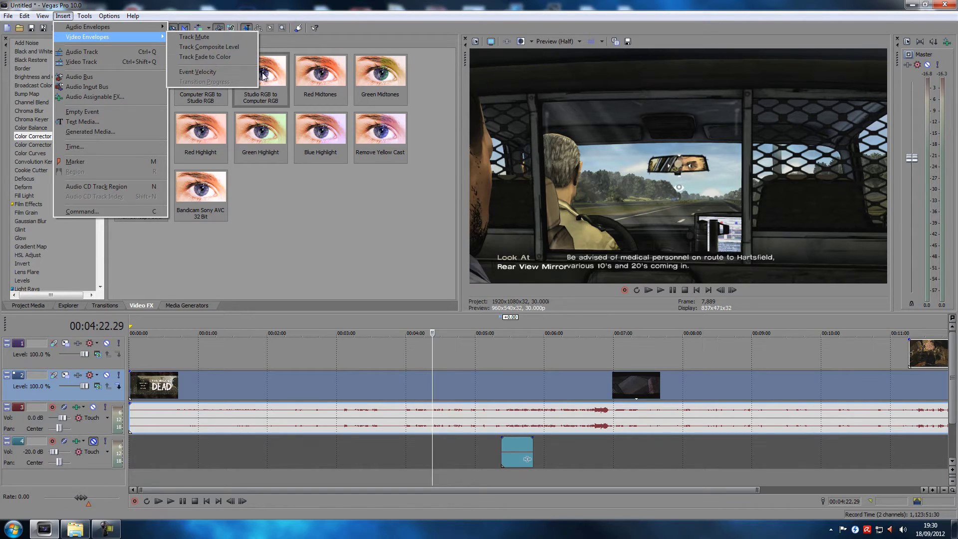
{"action": "left_click", "coordinate": [217, 57]}
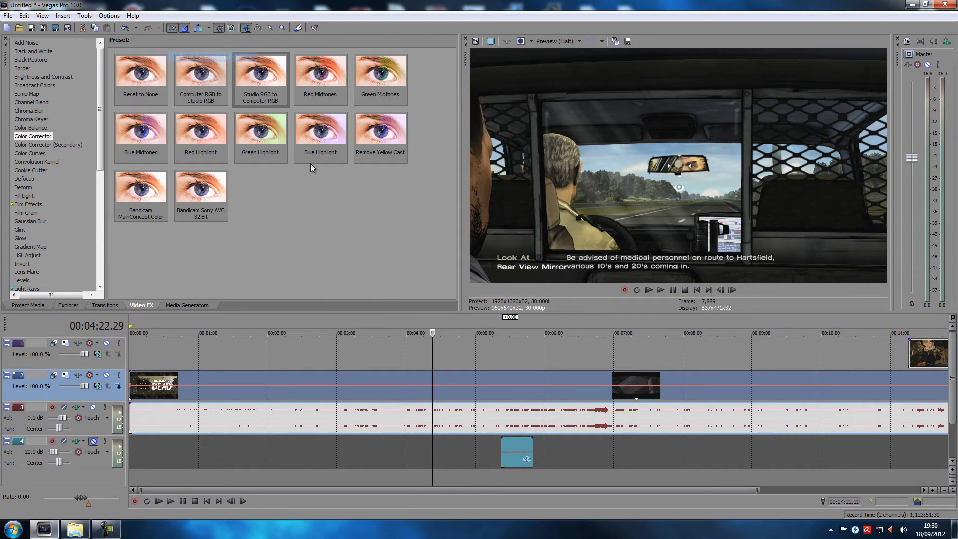
- Add fade points near 00:04:22.04, 00:04:49.24 and 00:05:20.28, and lower the middle one to 100 % Bottom Color at about 00:04:51.16
{"action": "double_click", "coordinate": [432, 386]}
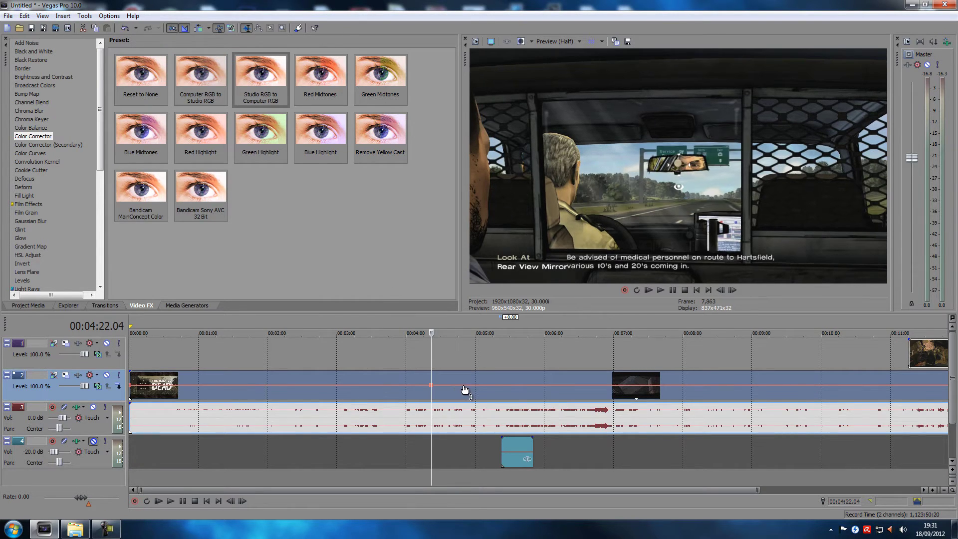
{"action": "double_click", "coordinate": [463, 386]}
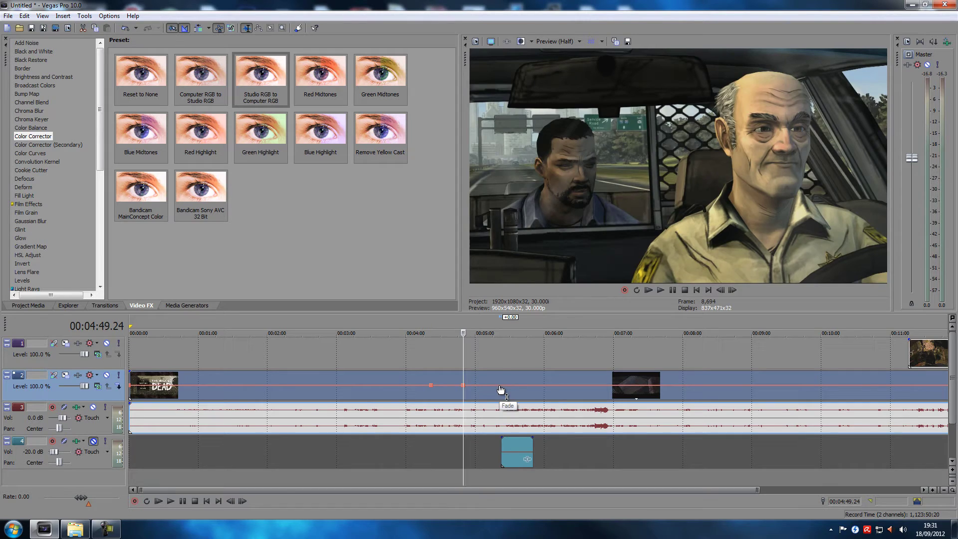
{"action": "double_click", "coordinate": [500, 386]}
{"action": "left_click_drag", "start_coordinate": [464, 387], "coordinate": [467, 413]}
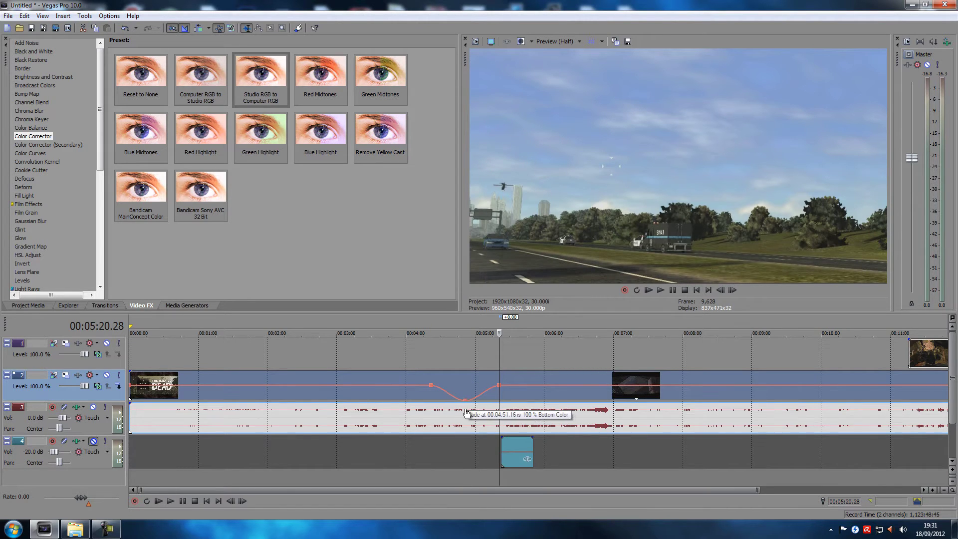
- Play the video briefly from about 00:04:19.29, just before the first fade point
{"action": "left_click", "coordinate": [430, 454]}
{"action": "key", "text": "space"}
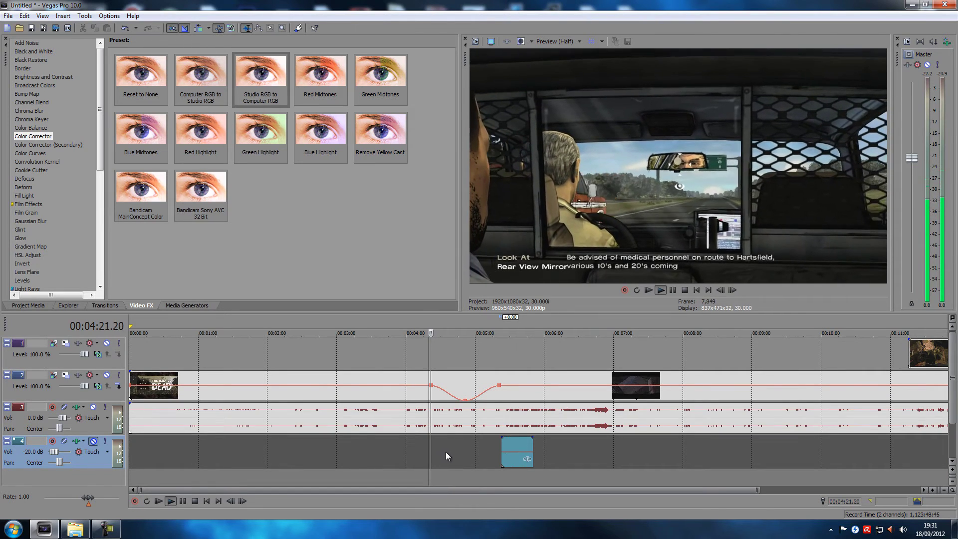
{"action": "key", "text": "space"}
- Move the lowest fade point to about 00:04:32 and the last one to about 00:04:43.09, and play the shortened fade
{"action": "left_click_drag", "start_coordinate": [467, 403], "coordinate": [443, 400]}
{"action": "left_click_drag", "start_coordinate": [500, 388], "coordinate": [459, 389]}
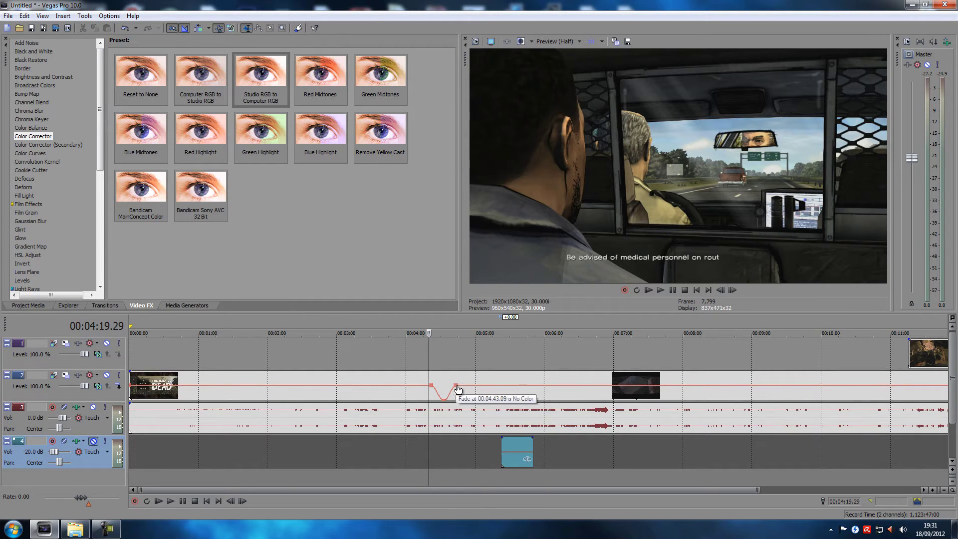
{"action": "left_click_drag", "start_coordinate": [459, 389], "coordinate": [458, 390]}
{"action": "key", "text": "space"}
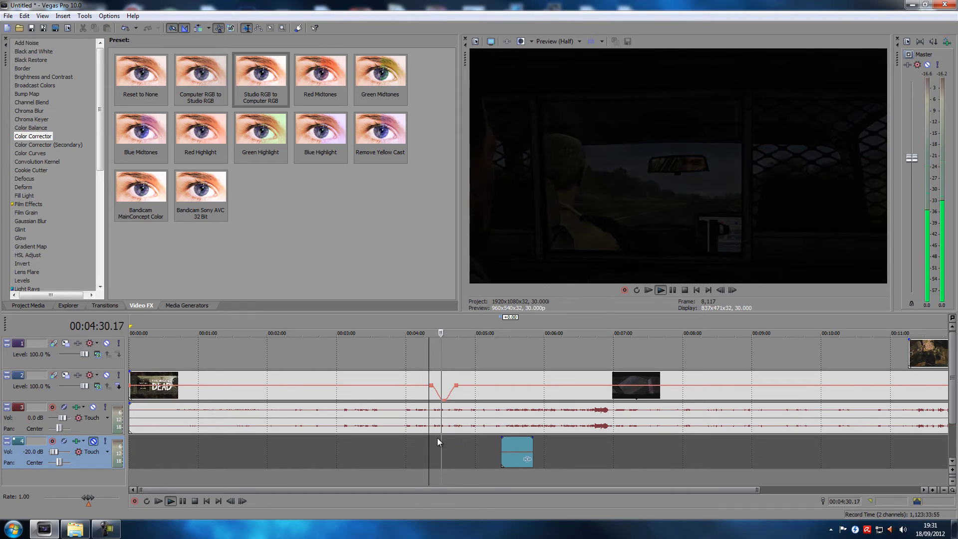
{"action": "key", "text": "Return"}
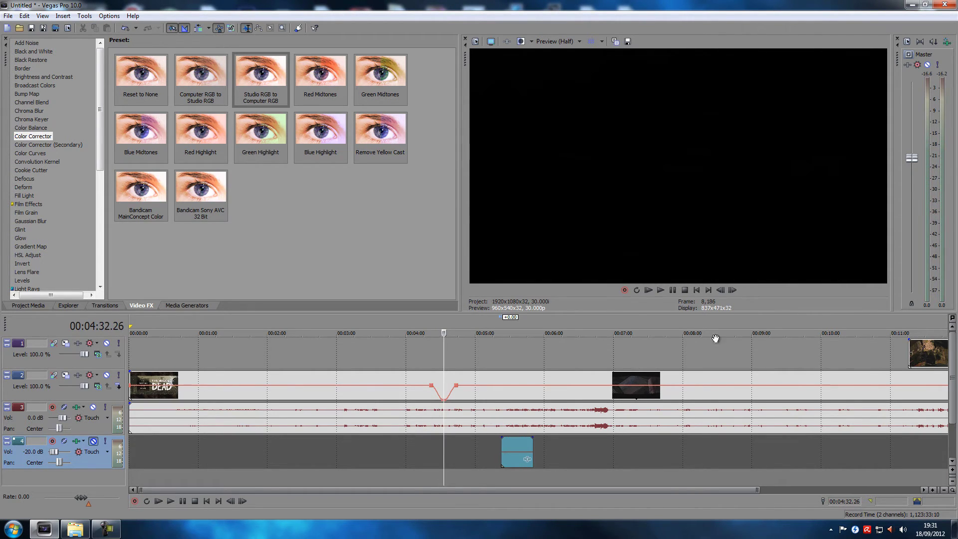
- Place the track 1 clip at 00:04:32.26 beneath the faded track, and raise the middle fade point to 3 % Top Color
{"action": "left_click_drag", "start_coordinate": [924, 352], "coordinate": [470, 367]}
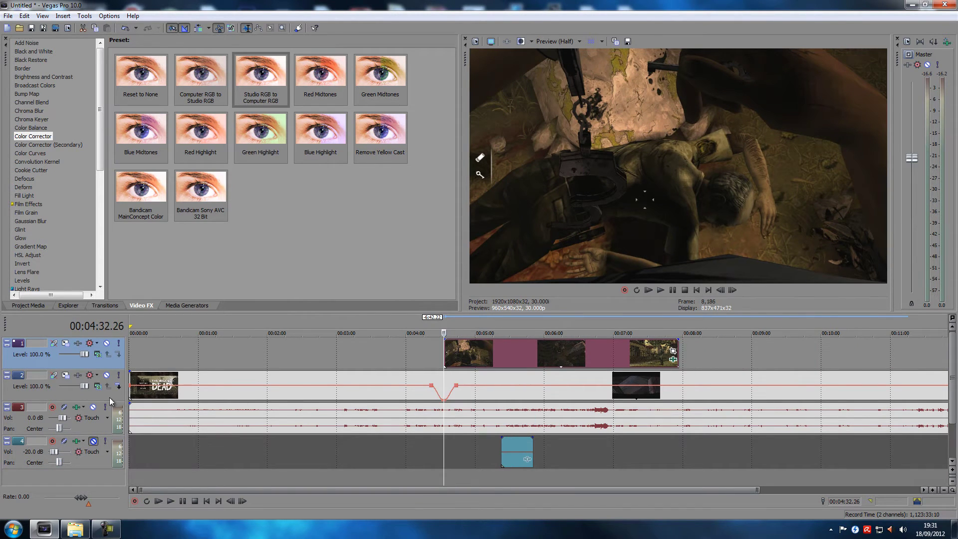
{"action": "left_click_drag", "start_coordinate": [92, 360], "coordinate": [94, 399]}
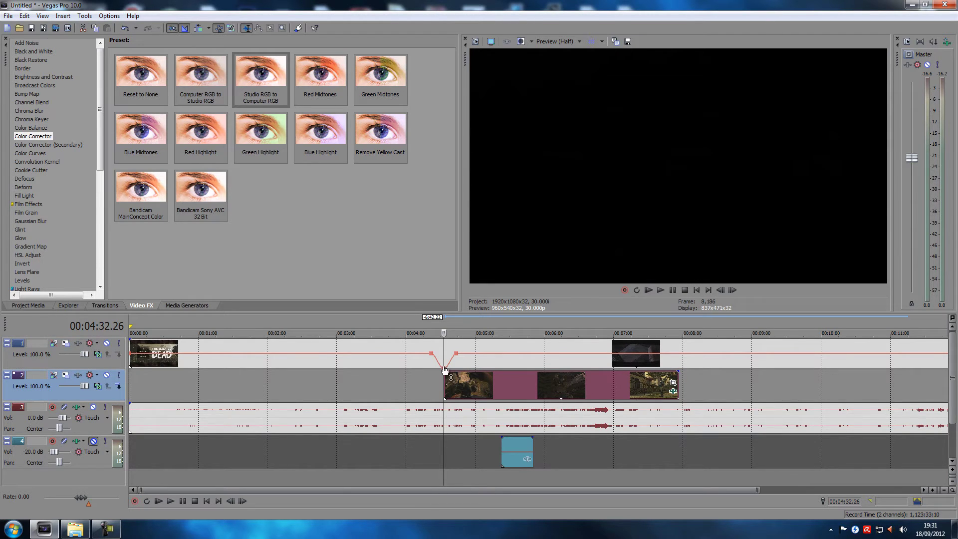
{"action": "mouse_move", "coordinate": [445, 369]}
{"action": "left_mouse_down"}
{"action": "mouse_move", "coordinate": [442, 353]}
{"action": "mouse_move", "coordinate": [437, 375]}
{"action": "mouse_move", "coordinate": [443, 335]}
{"action": "mouse_move", "coordinate": [448, 355]}
{"action": "left_mouse_up"}
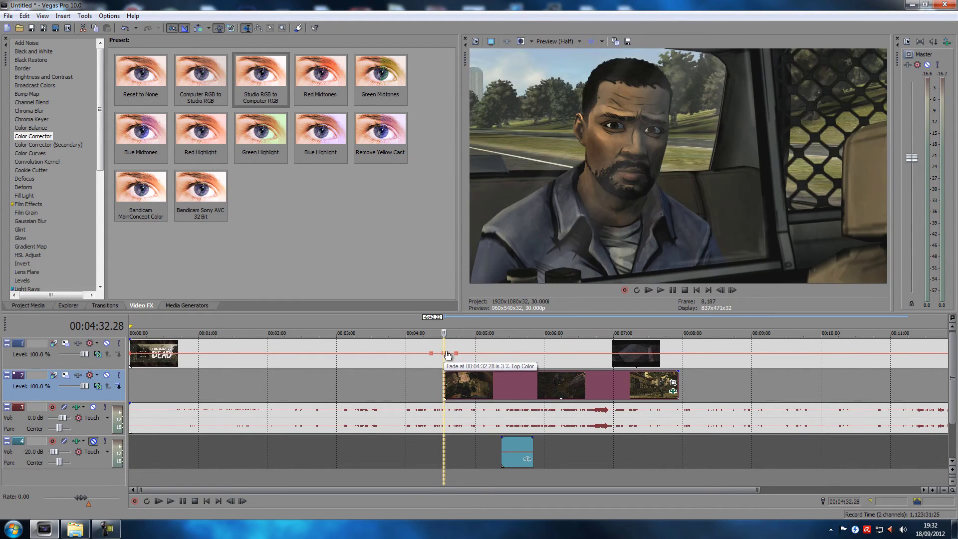
- Undo the clip placement, the fade point edits and the Fade to Color envelope on the video track
{"action": "left_click", "coordinate": [433, 359]}
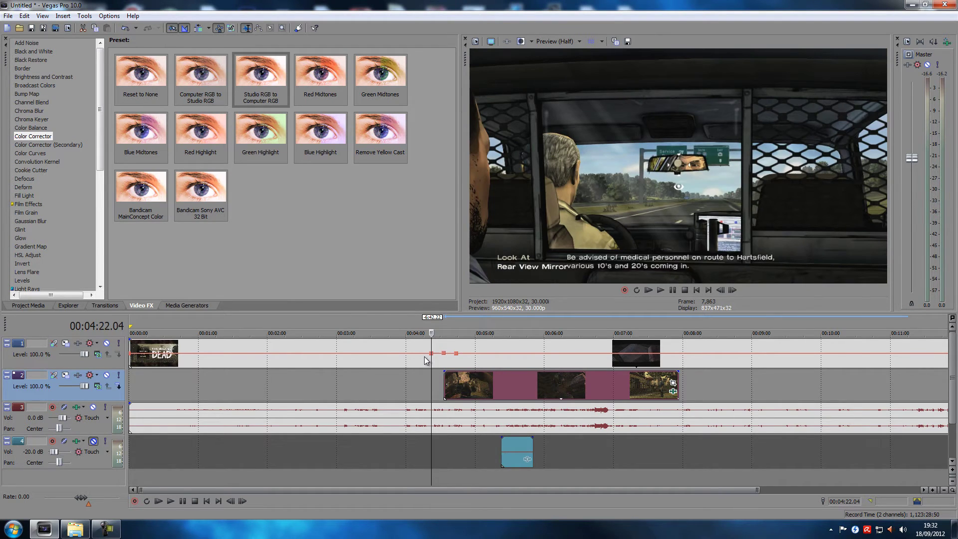
{"action": "key", "text": "ctrl+z"}
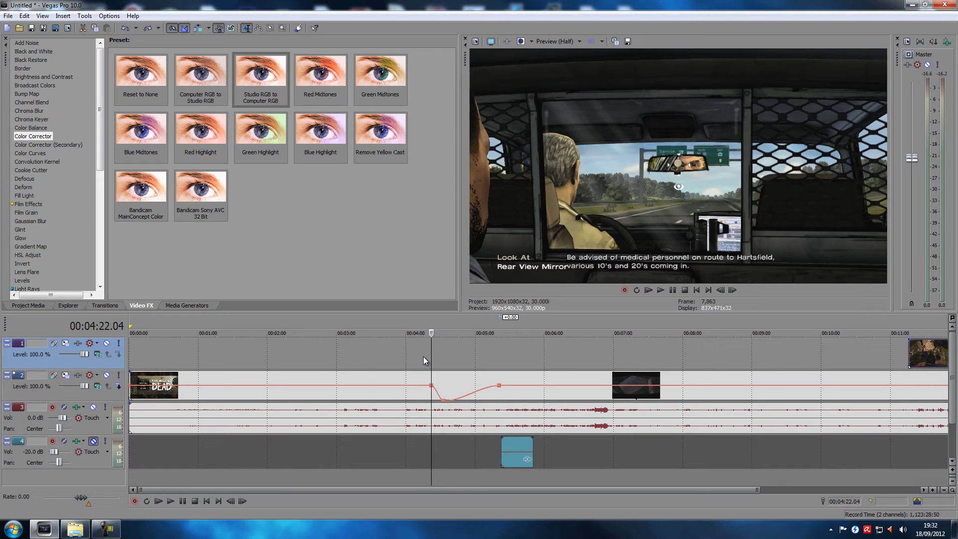
{"action": "key", "text": "ctrl+z"}
{"action": "key", "text": "ctrl+z"}
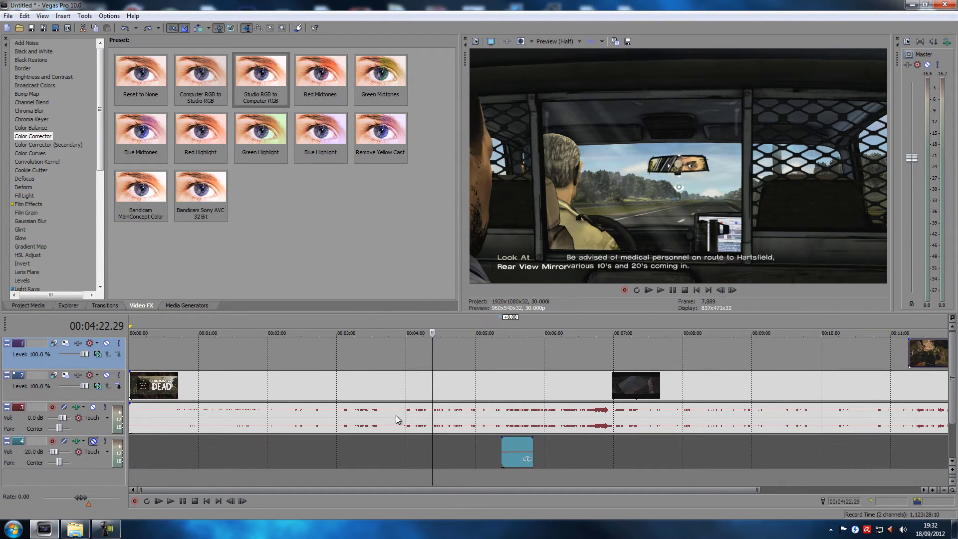
- Add an Event Velocity envelope to the track 2 clip and mute track 1
{"action": "left_click", "coordinate": [70, 398]}
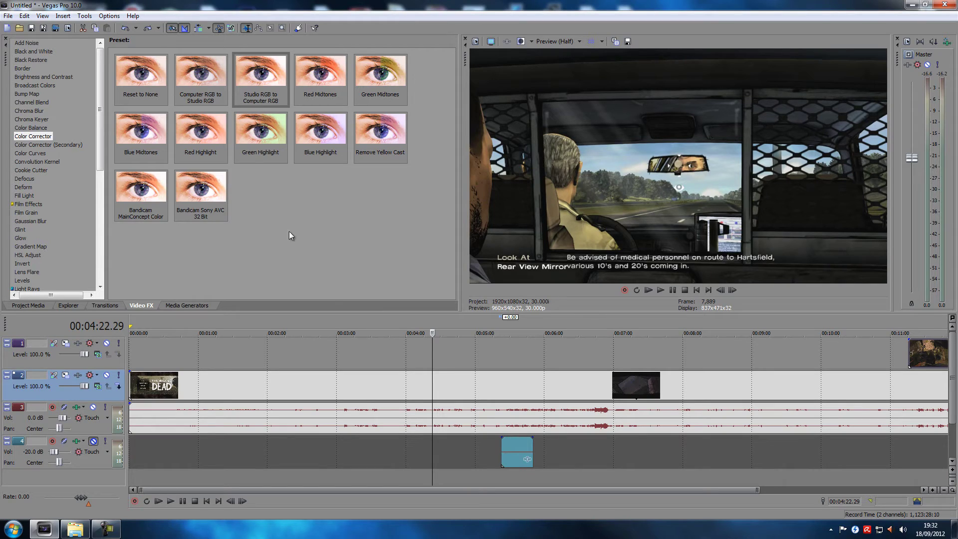
{"action": "left_click", "coordinate": [431, 387]}
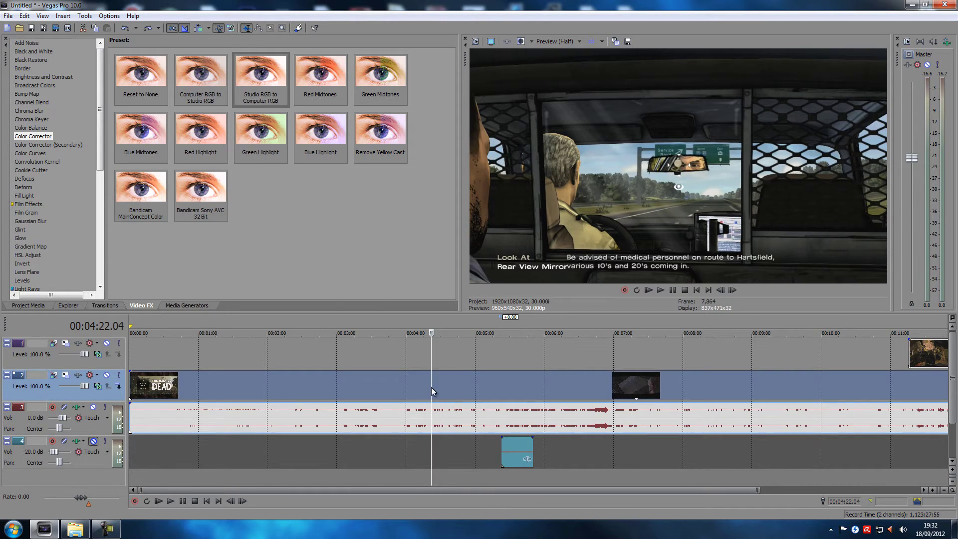
{"action": "left_click", "coordinate": [64, 17]}
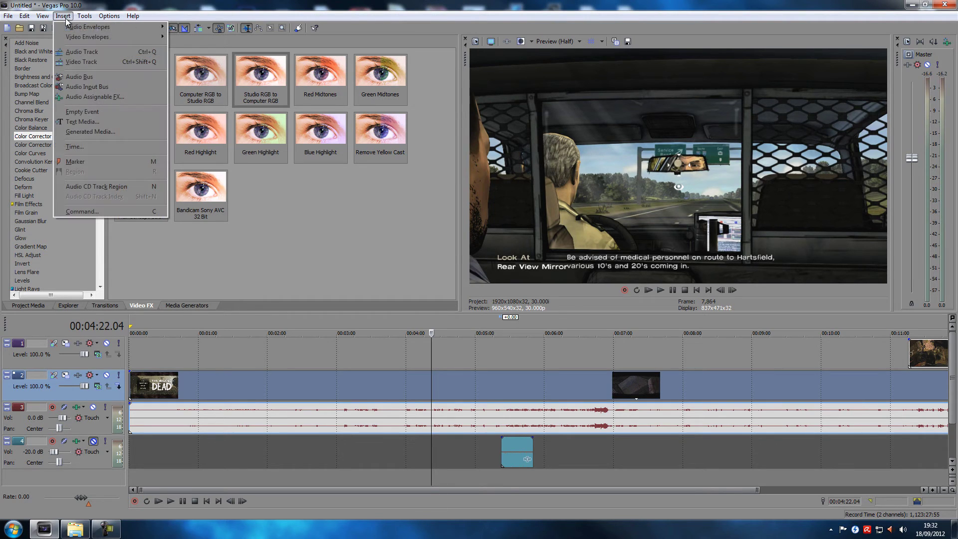
{"action": "mouse_move", "coordinate": [82, 36]}
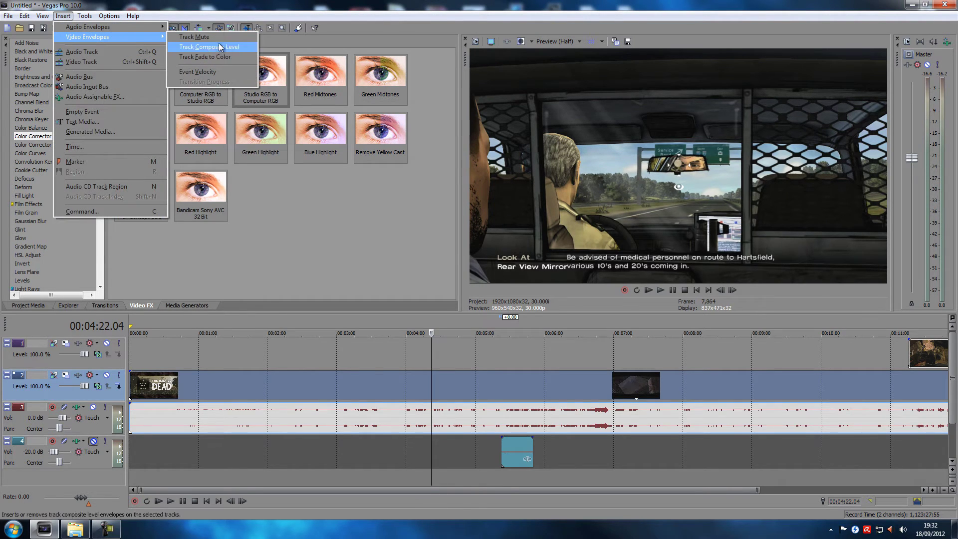
{"action": "left_click", "coordinate": [226, 73]}
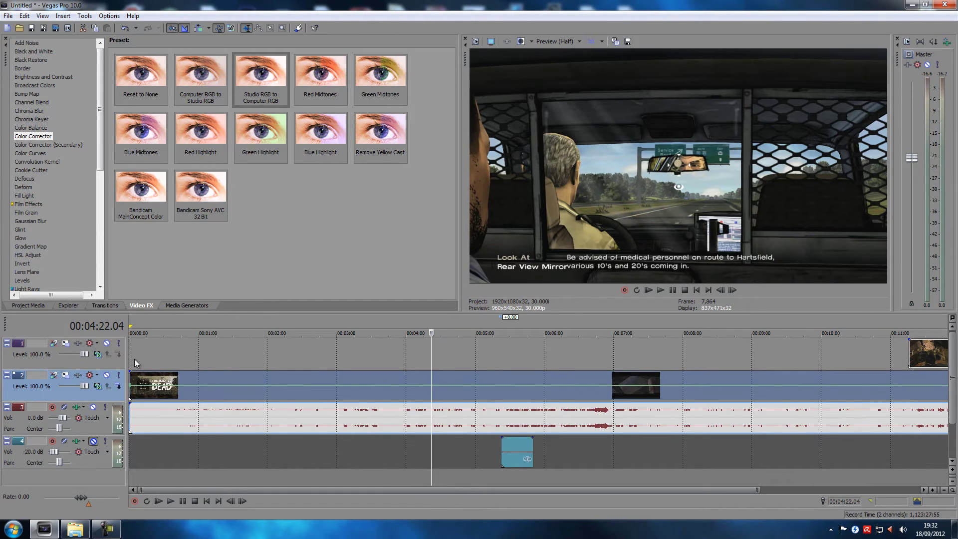
{"action": "left_click", "coordinate": [106, 344]}
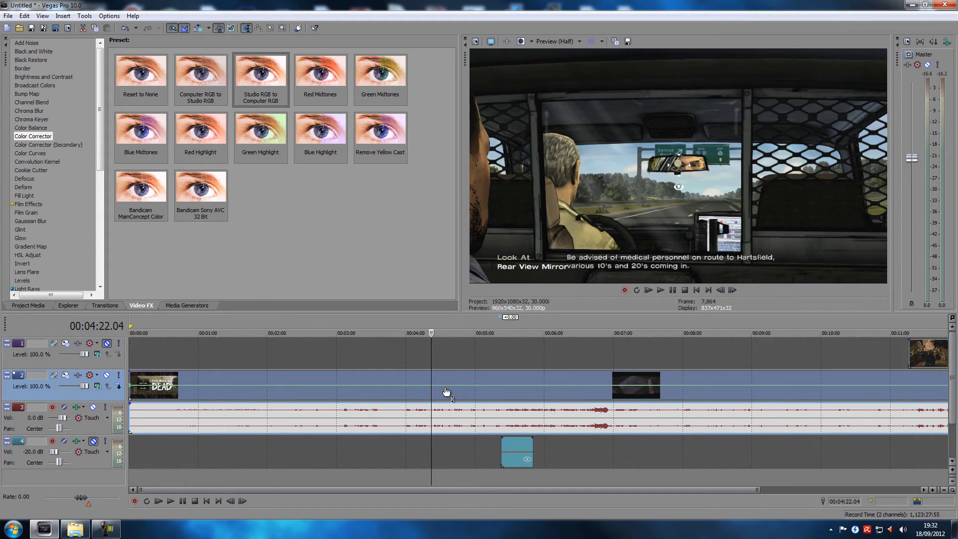
- Play the video briefly from about 00:05:27.13, above the start of the track 4 audio clip
{"action": "left_click", "coordinate": [404, 378]}
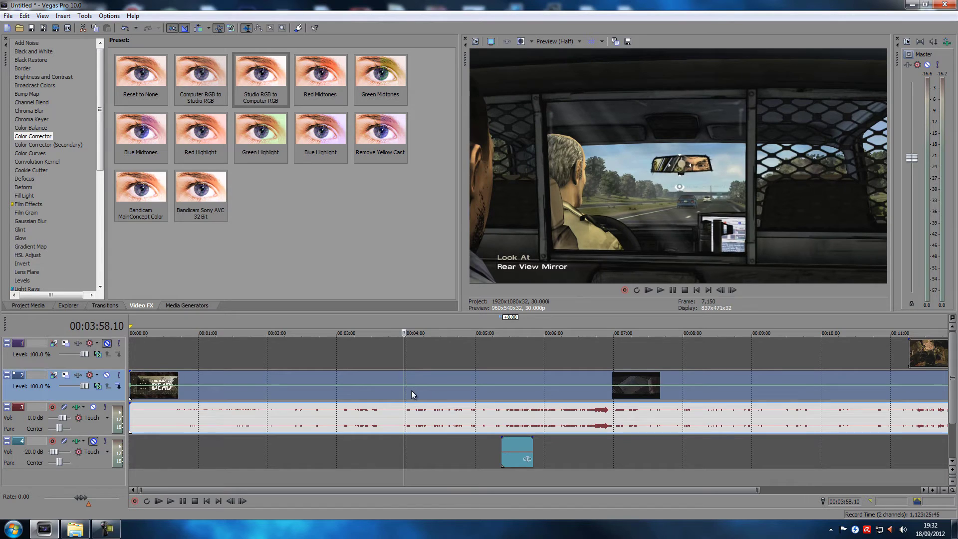
{"action": "scroll", "coordinate": [415, 394], "scroll_direction": "up", "scroll_amount": 2}
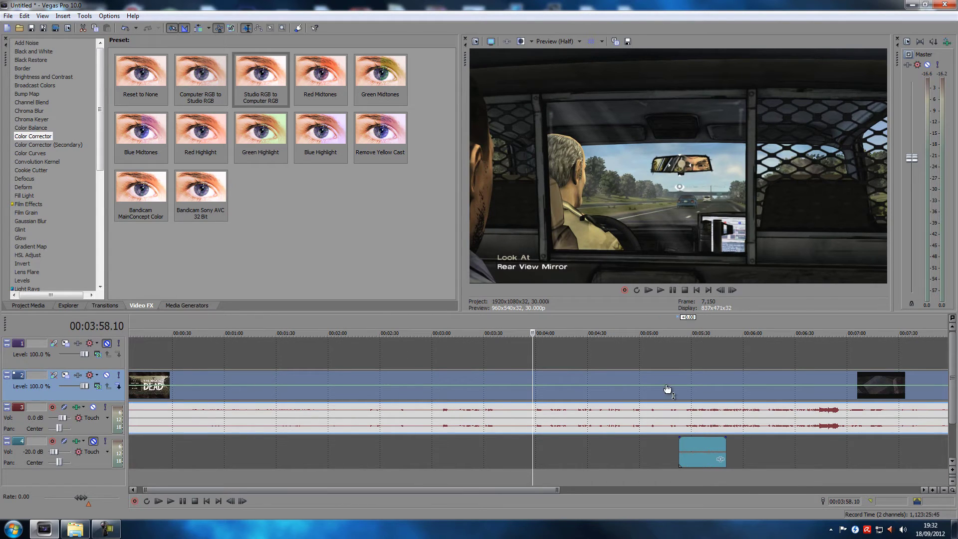
{"action": "left_click", "coordinate": [687, 394]}
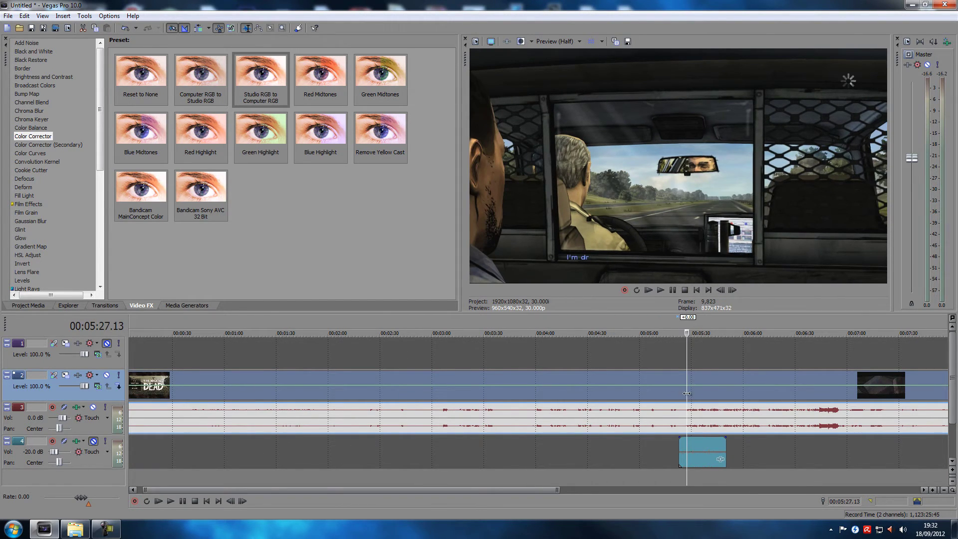
{"action": "scroll", "coordinate": [624, 395], "scroll_direction": "up", "scroll_amount": 3}
{"action": "scroll", "coordinate": [603, 394], "scroll_direction": "up", "scroll_amount": 3}
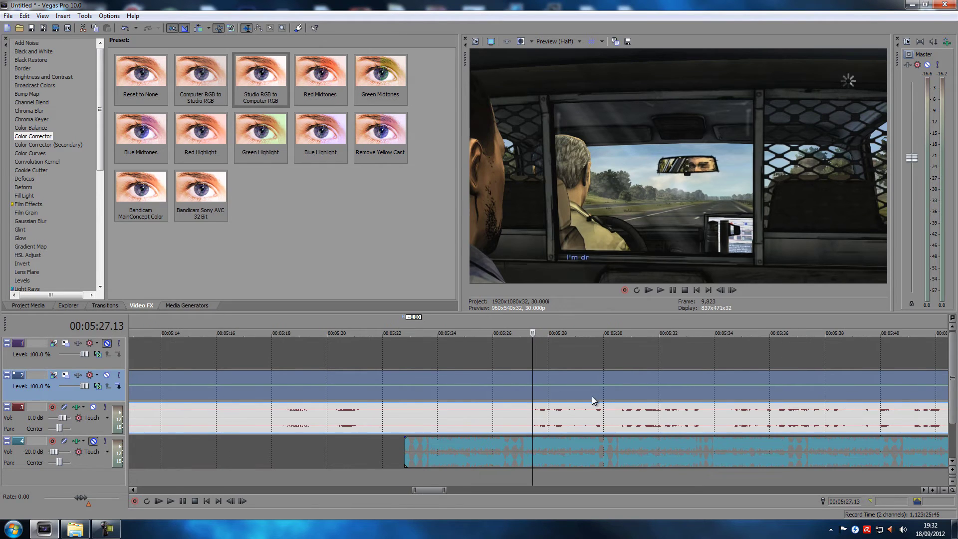
{"action": "key", "text": "space"}
{"action": "key", "text": "space"}
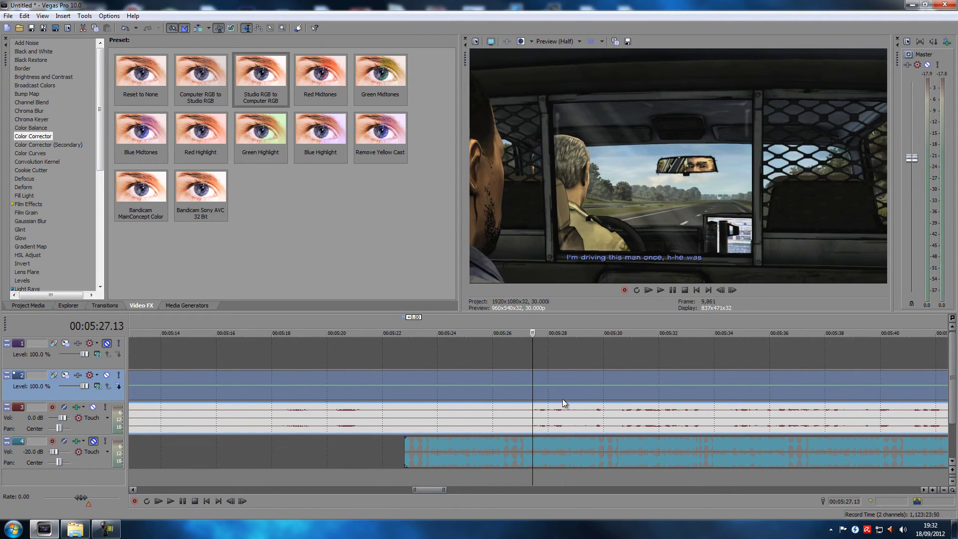
- Add velocity points on the track 2 clip near 00:05:26.02, 00:05:27.17, 00:05:33.21 and 00:05:34.26
{"action": "scroll", "coordinate": [527, 391], "scroll_direction": "down", "scroll_amount": 5}
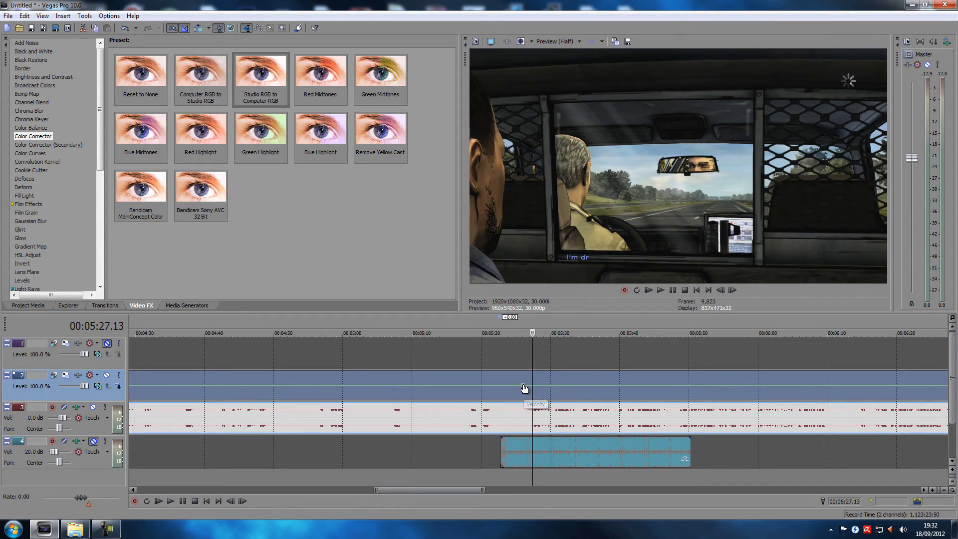
{"action": "left_click", "coordinate": [523, 386]}
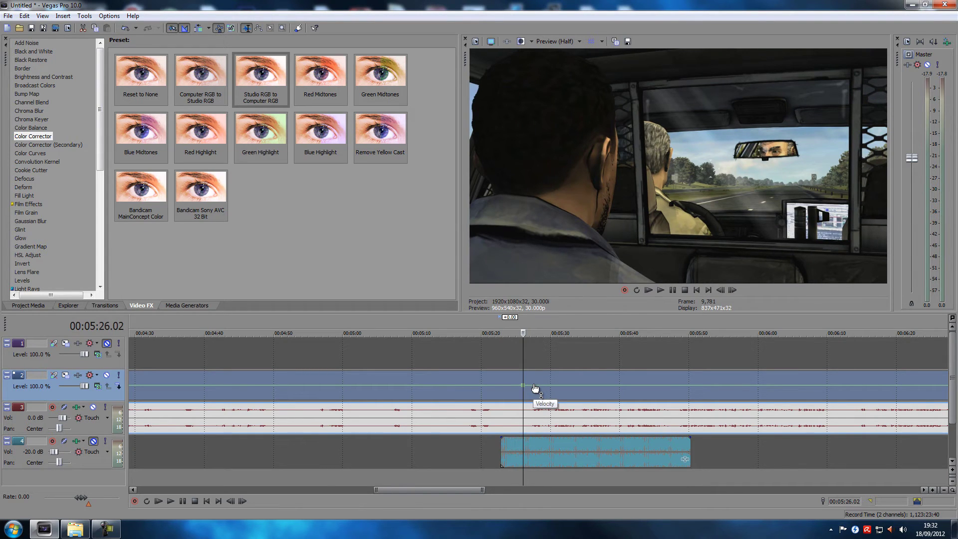
{"action": "double_click", "coordinate": [534, 386]}
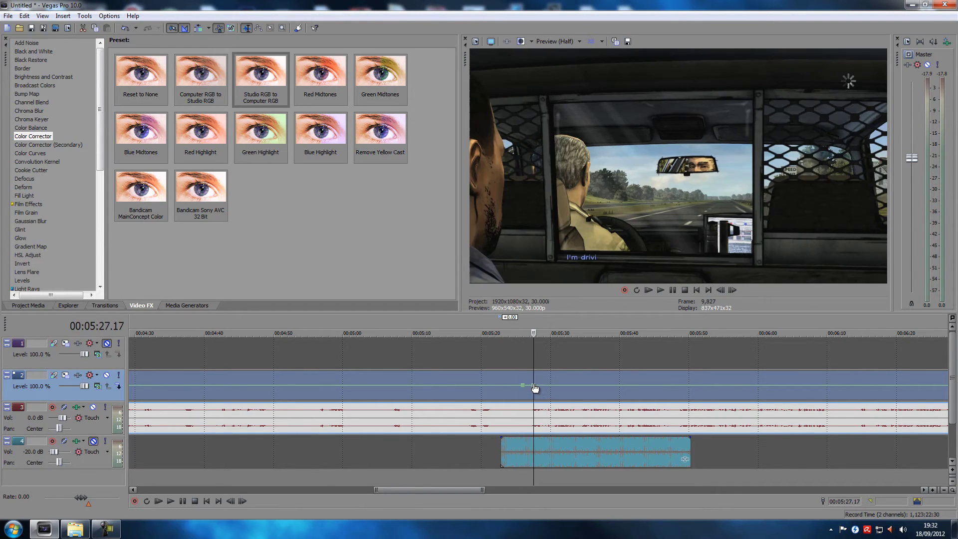
{"action": "double_click", "coordinate": [577, 386]}
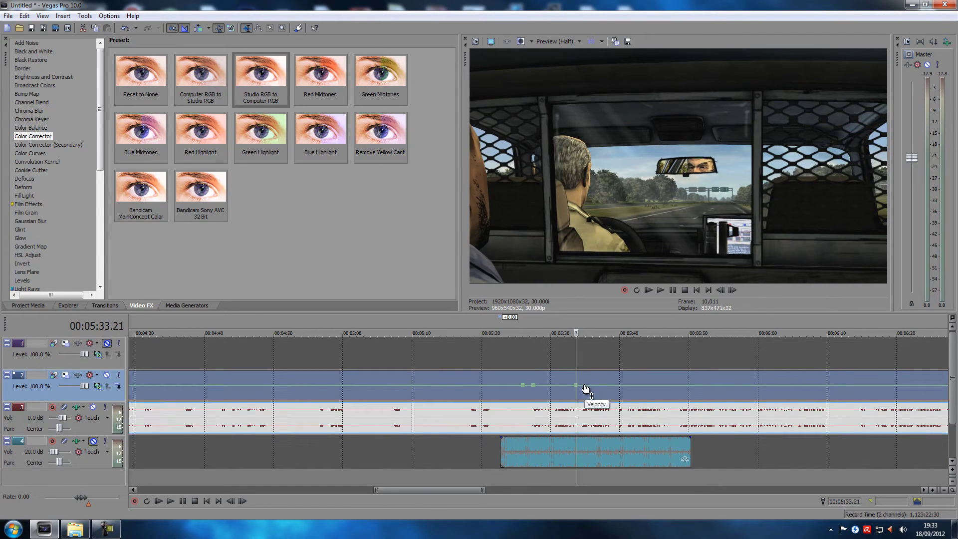
{"action": "double_click", "coordinate": [584, 386]}
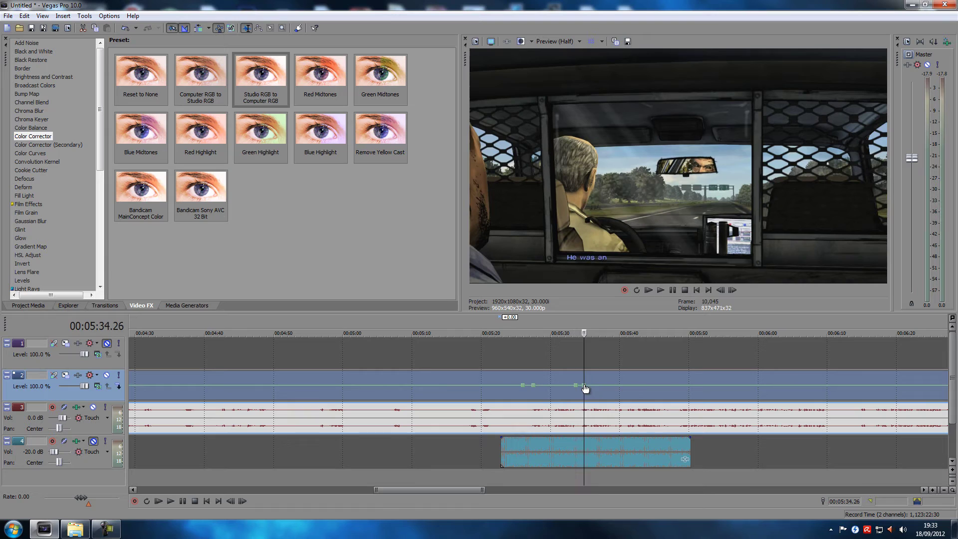
- Lower the velocity point at 00:05:27.17 to 3 %, raise it slightly again, and play the speed change
{"action": "left_click", "coordinate": [533, 392]}
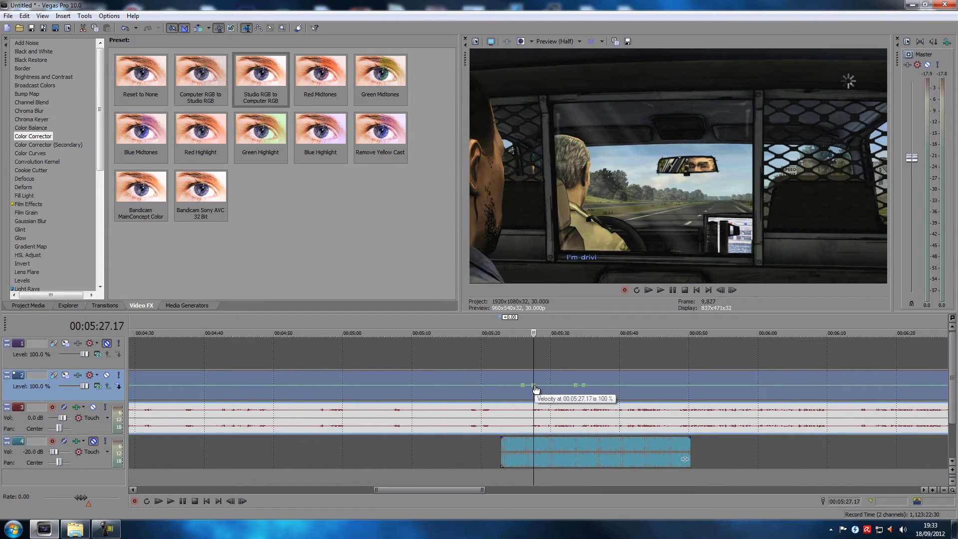
{"action": "left_click_drag", "start_coordinate": [536, 389], "coordinate": [538, 397]}
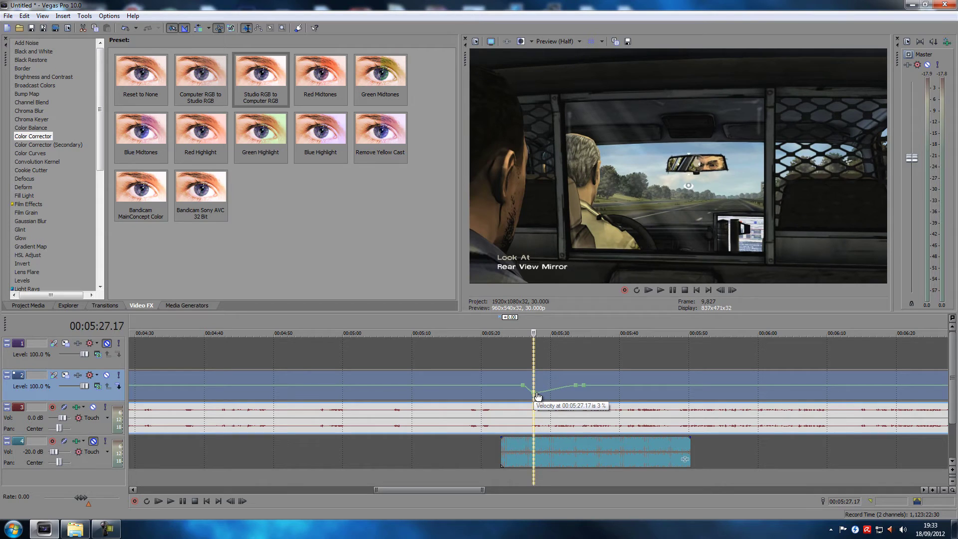
{"action": "left_click_drag", "start_coordinate": [537, 397], "coordinate": [539, 390]}
{"action": "key", "text": "space"}
{"action": "key", "text": "space"}
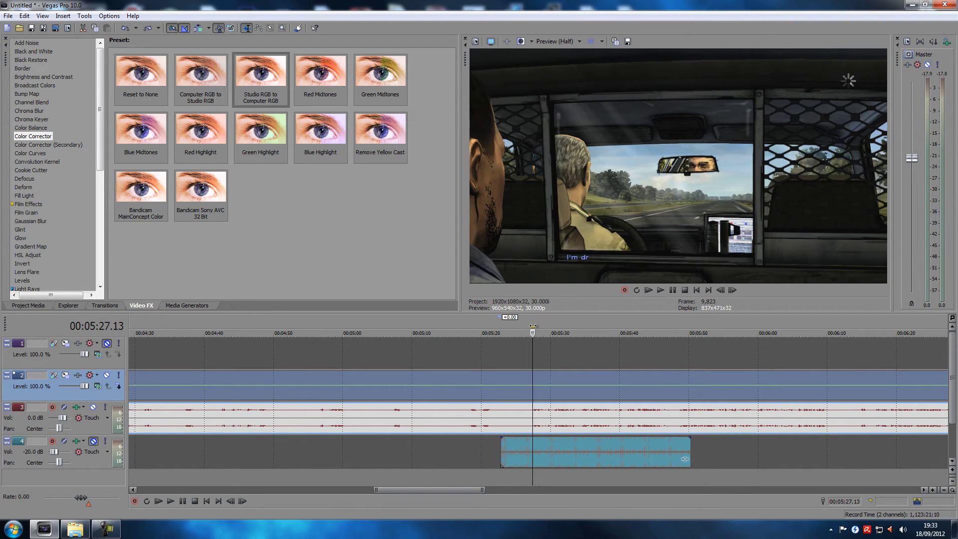
- Try to stretch the loop region out from about 00:05:27.17 on the timeline
{"action": "left_click_drag", "start_coordinate": [559, 323], "coordinate": [589, 325]}
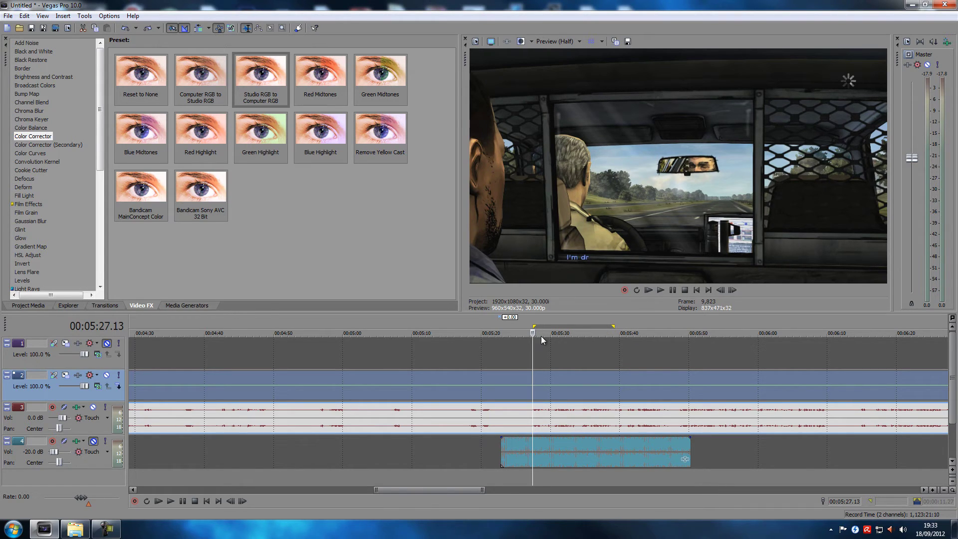
{"action": "left_click_drag", "start_coordinate": [534, 336], "coordinate": [534, 336]}
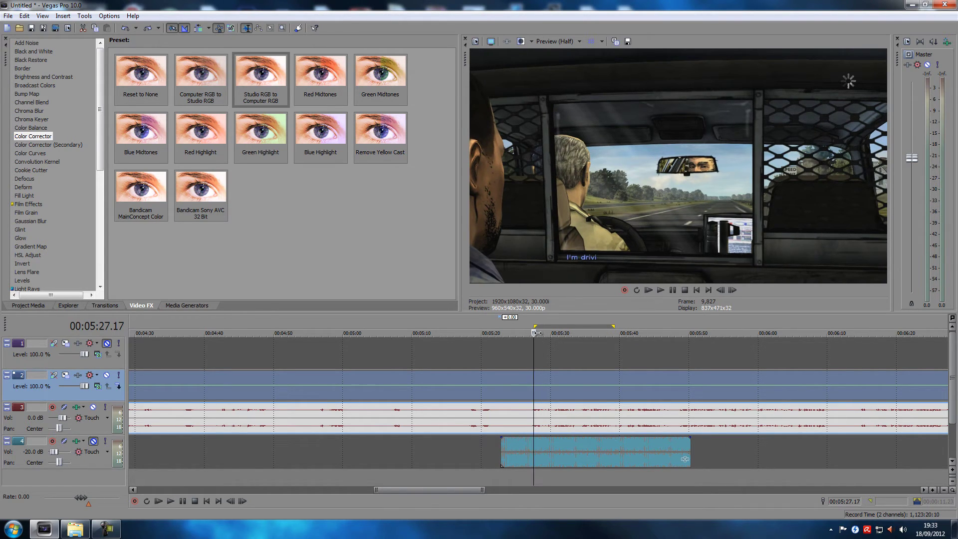
{"action": "mouse_move", "coordinate": [536, 327]}
{"action": "left_mouse_down"}
{"action": "mouse_move", "coordinate": [599, 327]}
{"action": "mouse_move", "coordinate": [535, 327]}
{"action": "left_mouse_up"}
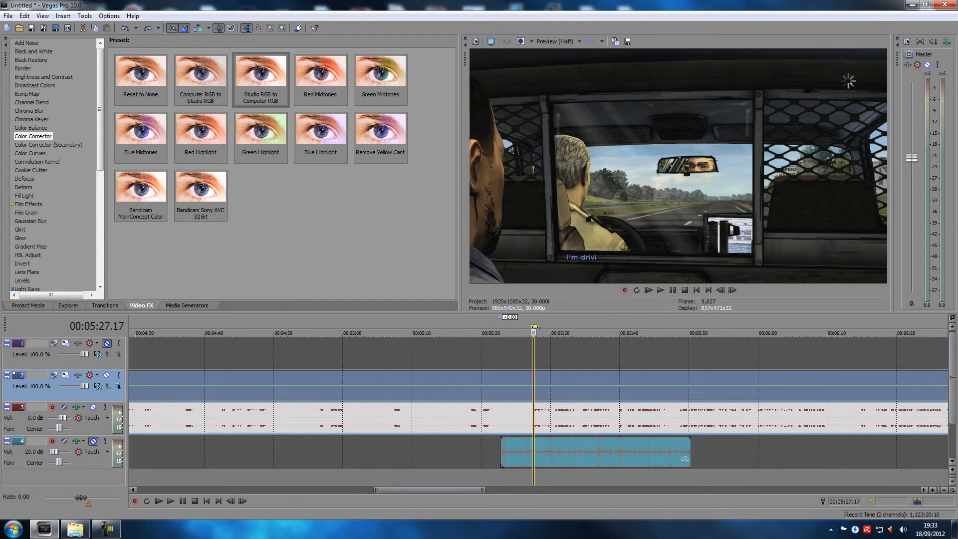
{"action": "scroll", "coordinate": [532, 330], "scroll_direction": "down", "scroll_amount": 8}
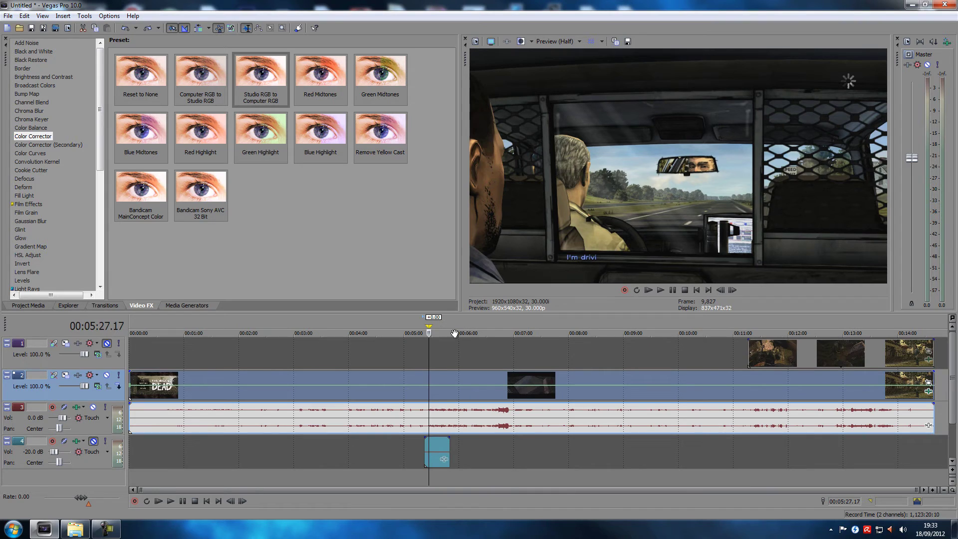
{"action": "left_click_drag", "start_coordinate": [428, 327], "coordinate": [24, 321]}
{"action": "scroll", "coordinate": [386, 385], "scroll_direction": "up", "scroll_amount": 5}
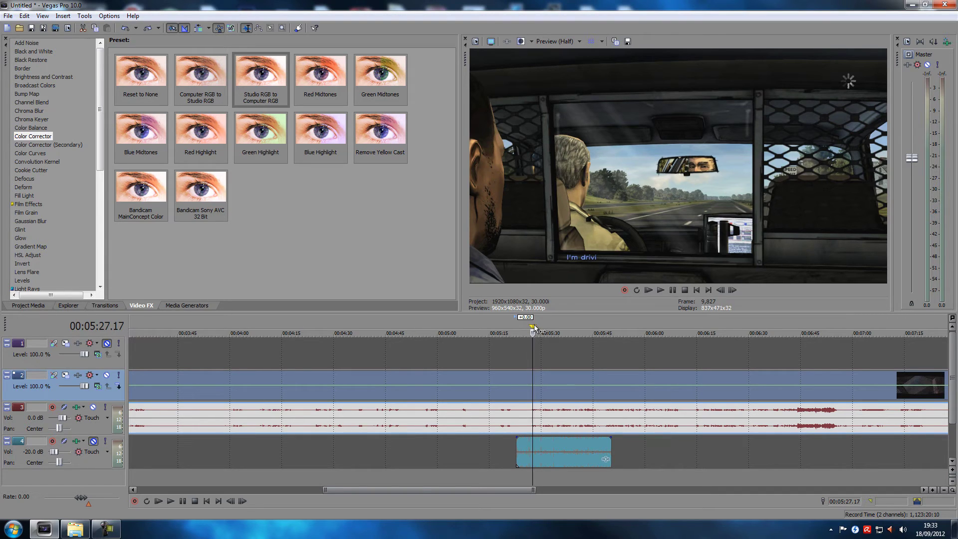
{"action": "mouse_move", "coordinate": [533, 326]}
{"action": "left_mouse_down"}
{"action": "mouse_move", "coordinate": [589, 327]}
{"action": "mouse_move", "coordinate": [473, 327]}
{"action": "mouse_move", "coordinate": [589, 327]}
{"action": "mouse_move", "coordinate": [533, 330]}
{"action": "left_mouse_up"}
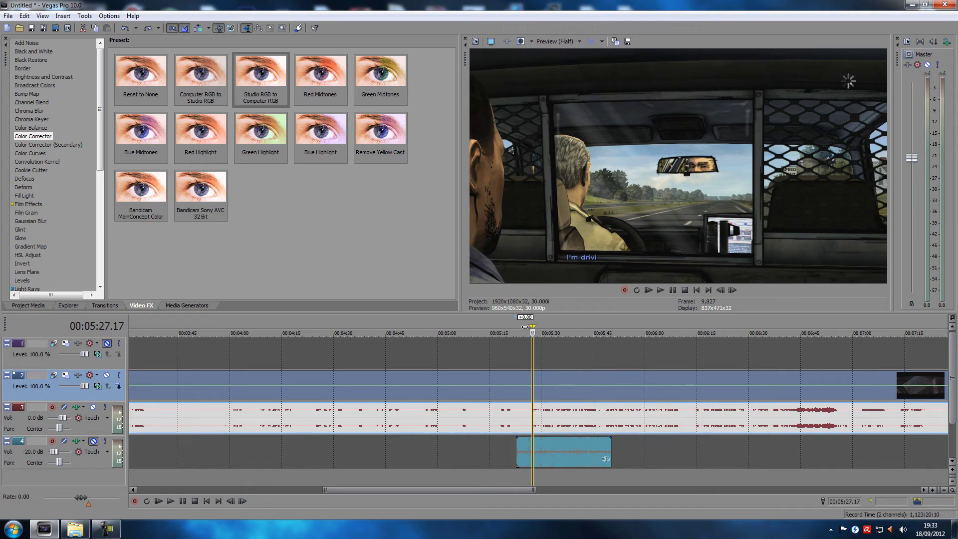
- Play the video briefly from about 00:05:27.17
{"action": "key", "text": "space"}
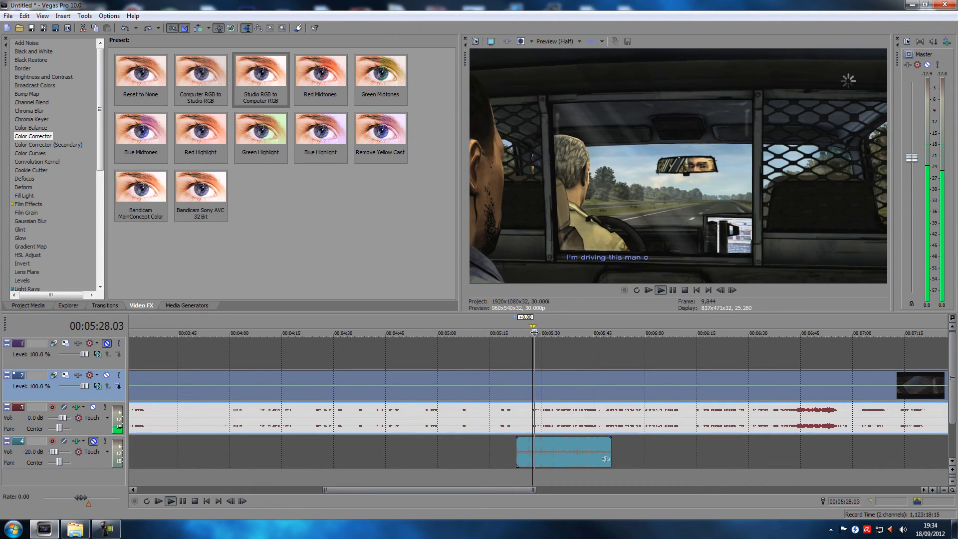
{"action": "key", "text": "space"}
{"action": "scroll", "coordinate": [536, 336], "scroll_direction": "up", "scroll_amount": 2}
{"action": "scroll", "coordinate": [536, 336], "scroll_direction": "up", "scroll_amount": 3}
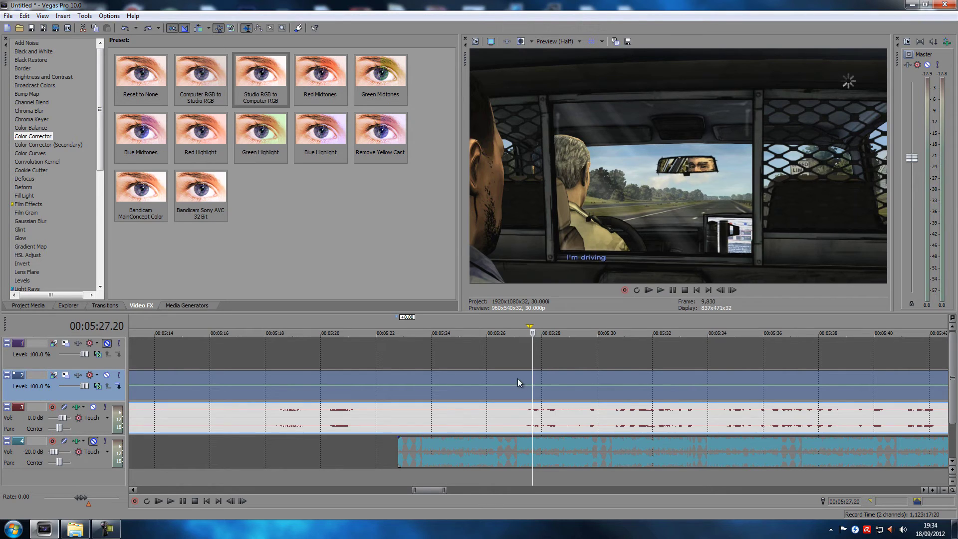
- Set the loop region to the whole project and trim it to run from 00:05:27.04 to 00:05:43.06
{"action": "key", "text": "ctrl+Home"}
{"action": "scroll", "coordinate": [520, 380], "scroll_direction": "down", "scroll_amount": 8}
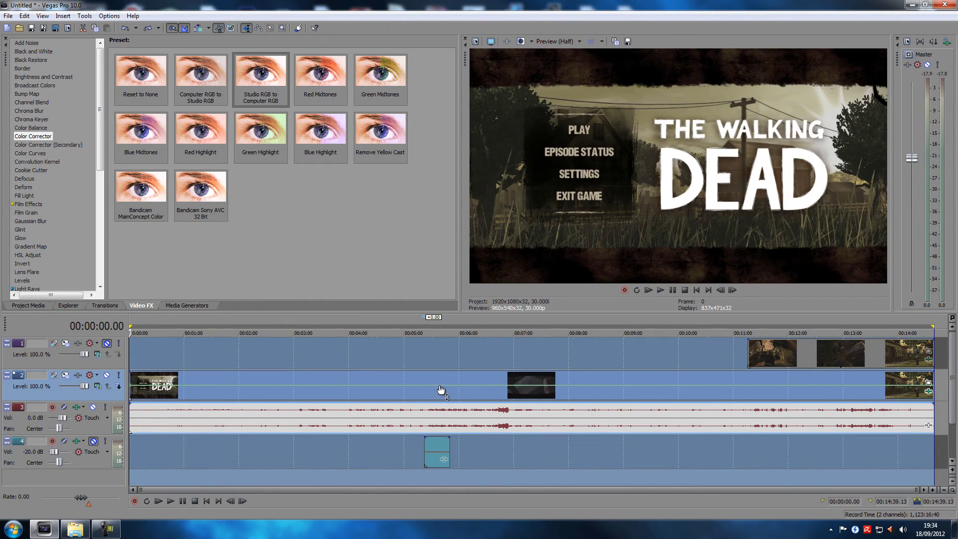
{"action": "left_click_drag", "start_coordinate": [134, 330], "coordinate": [428, 334]}
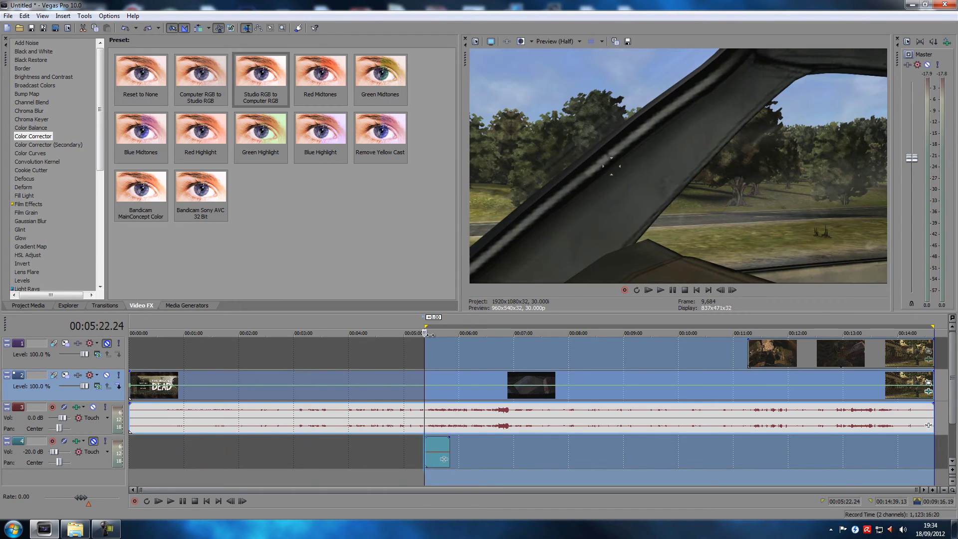
{"action": "scroll", "coordinate": [558, 348], "scroll_direction": "up", "scroll_amount": 5}
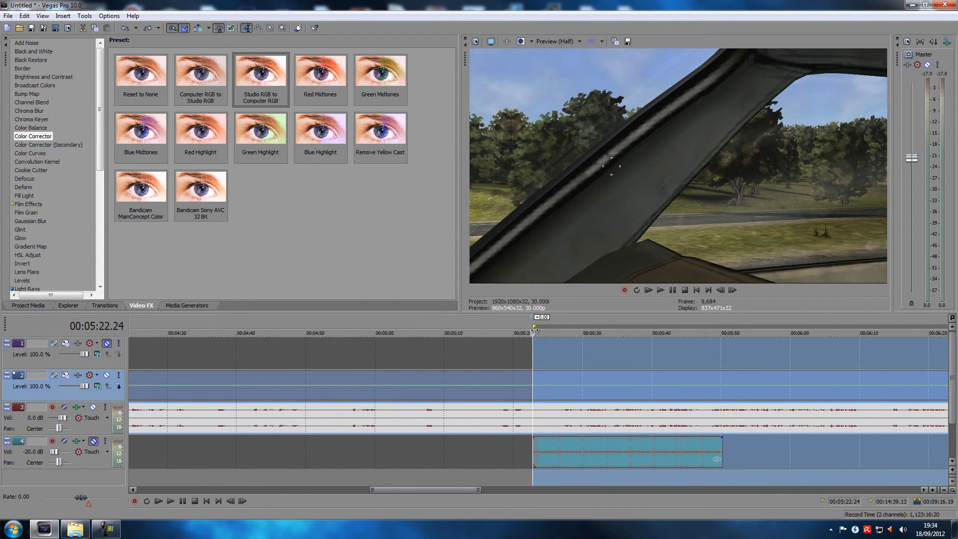
{"action": "left_click_drag", "start_coordinate": [534, 330], "coordinate": [557, 328]}
{"action": "left_click_drag", "start_coordinate": [565, 327], "coordinate": [565, 328]}
{"action": "scroll", "coordinate": [613, 349], "scroll_direction": "down", "scroll_amount": 8}
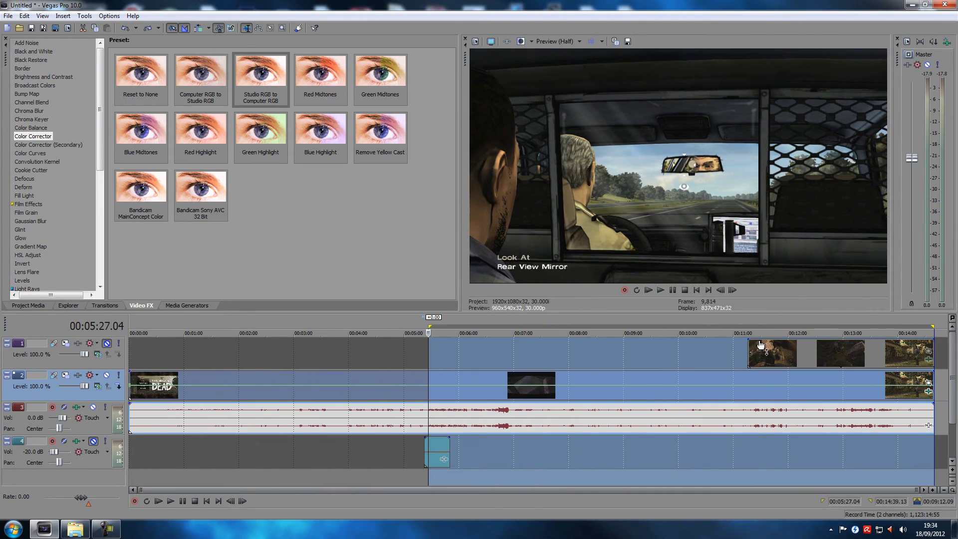
{"action": "left_click_drag", "start_coordinate": [932, 328], "coordinate": [442, 340]}
{"action": "scroll", "coordinate": [449, 349], "scroll_direction": "up", "scroll_amount": 8}
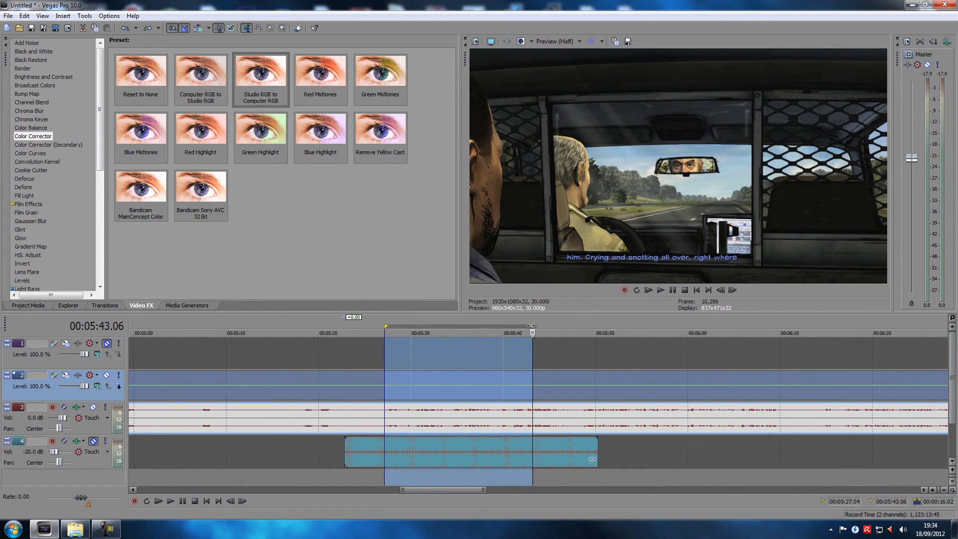
- Extend the loop region's end to 00:05:47.16, raise the video's velocity inside it to 300 %, and play the sped-up section
{"action": "left_click_drag", "start_coordinate": [532, 325], "coordinate": [573, 326]}
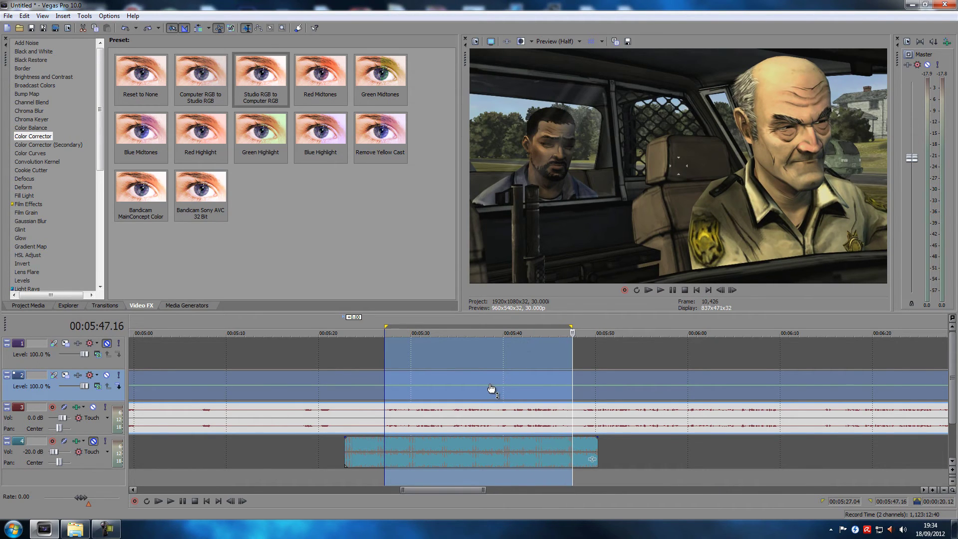
{"action": "mouse_move", "coordinate": [481, 389]}
{"action": "left_mouse_down"}
{"action": "mouse_move", "coordinate": [480, 378]}
{"action": "mouse_move", "coordinate": [488, 401]}
{"action": "mouse_move", "coordinate": [482, 372]}
{"action": "left_mouse_up"}
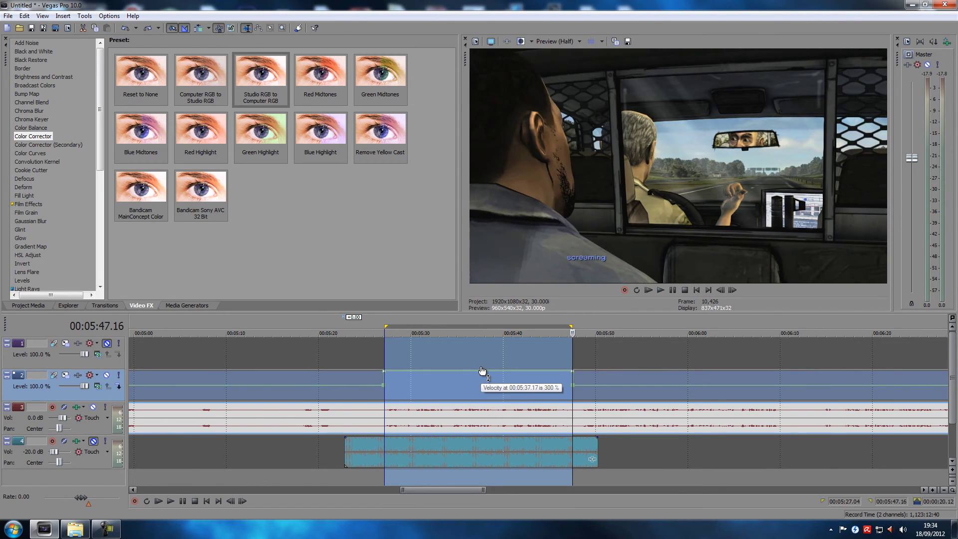
{"action": "left_click_drag", "start_coordinate": [481, 370], "coordinate": [480, 365]}
{"action": "key", "text": "space"}
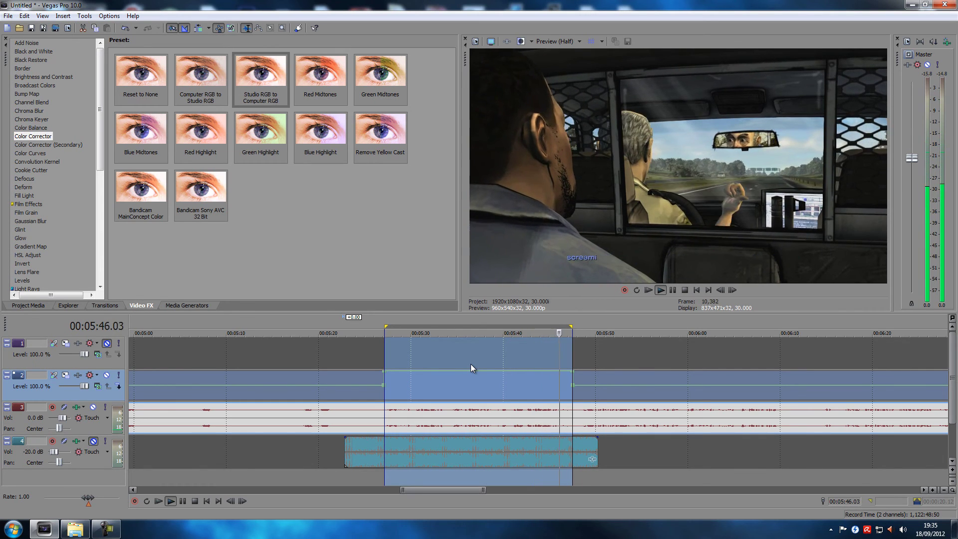
{"action": "left_click", "coordinate": [471, 368]}
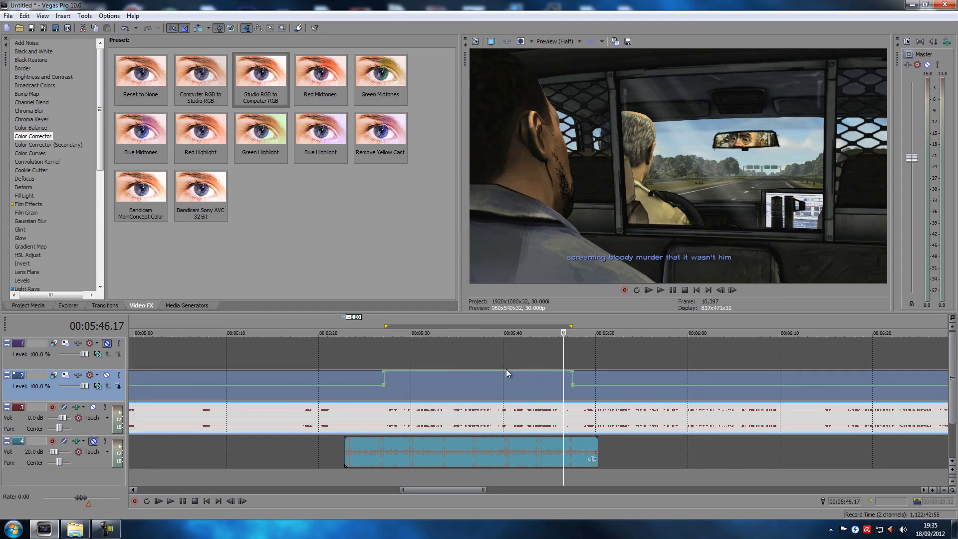
- Lower the video's velocity segment between the two pairs of points to 52 % and play it from about 00:05:27.06
{"action": "left_click_drag", "start_coordinate": [488, 372], "coordinate": [487, 391]}
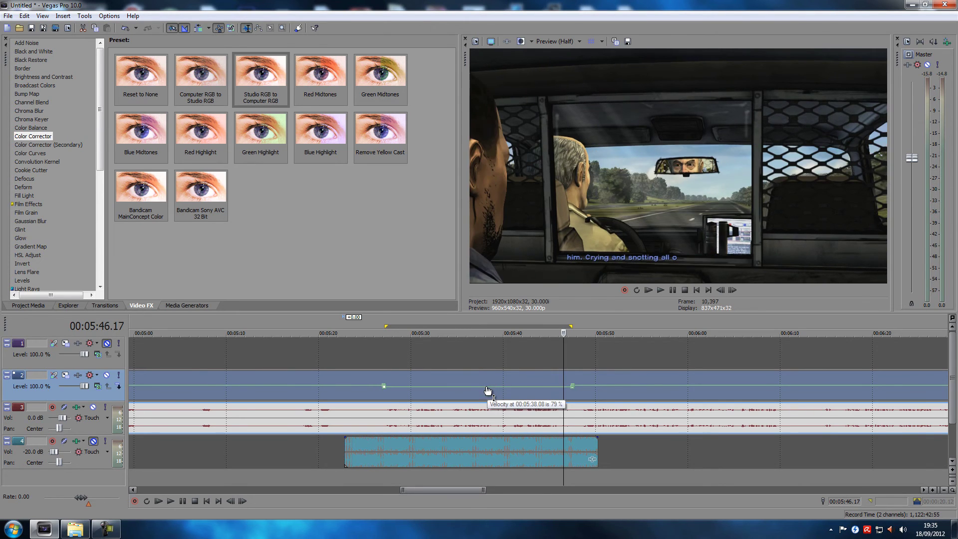
{"action": "left_click_drag", "start_coordinate": [488, 391], "coordinate": [489, 393]}
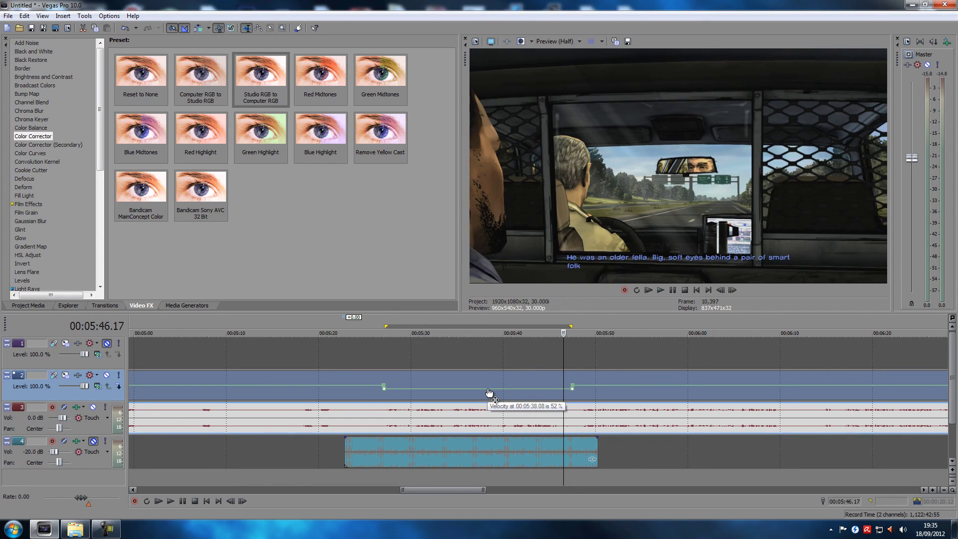
{"action": "left_click", "coordinate": [385, 396]}
{"action": "key", "text": "space"}
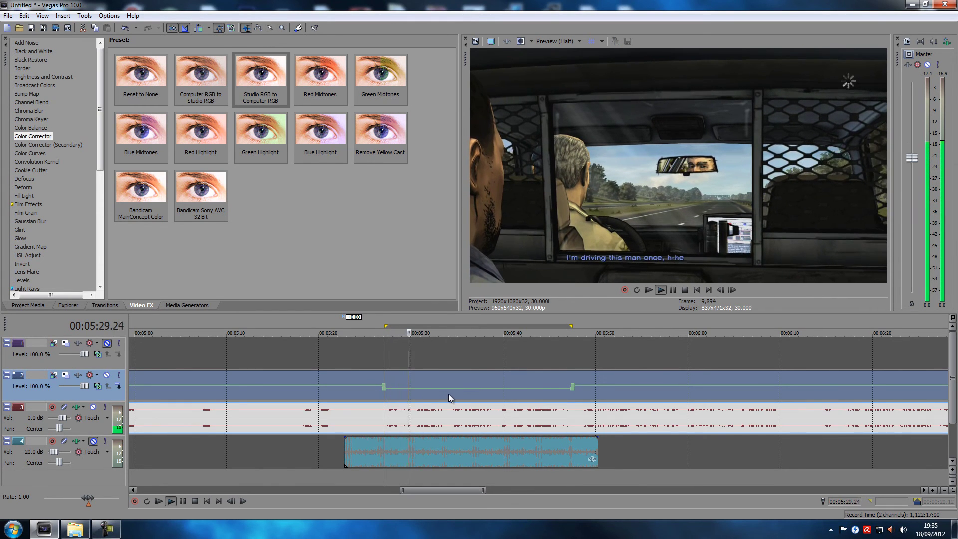
{"action": "key", "text": "space"}
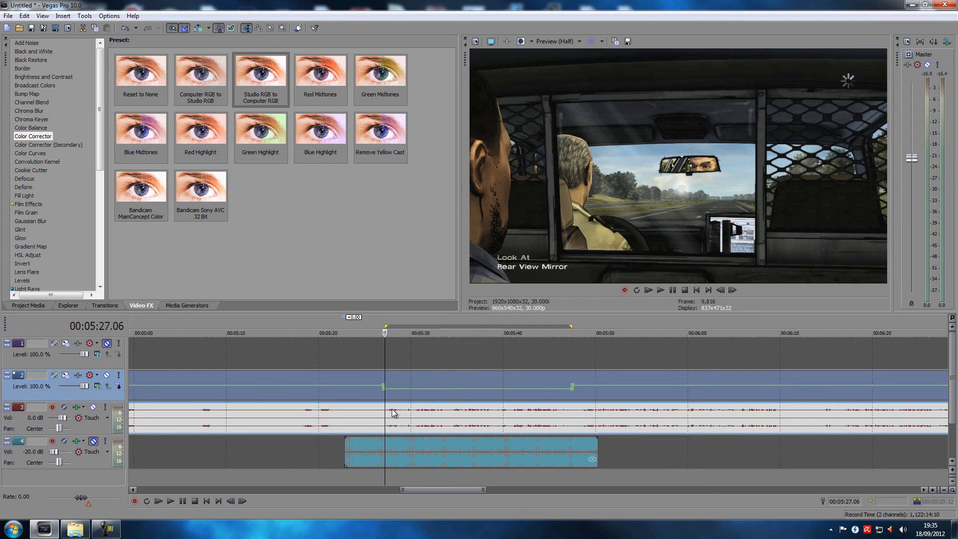
- Examine the velocity points up close and across the whole project, and play the project's ending from about 00:14:31.11
{"action": "scroll", "coordinate": [409, 415], "scroll_direction": "up", "scroll_amount": 5}
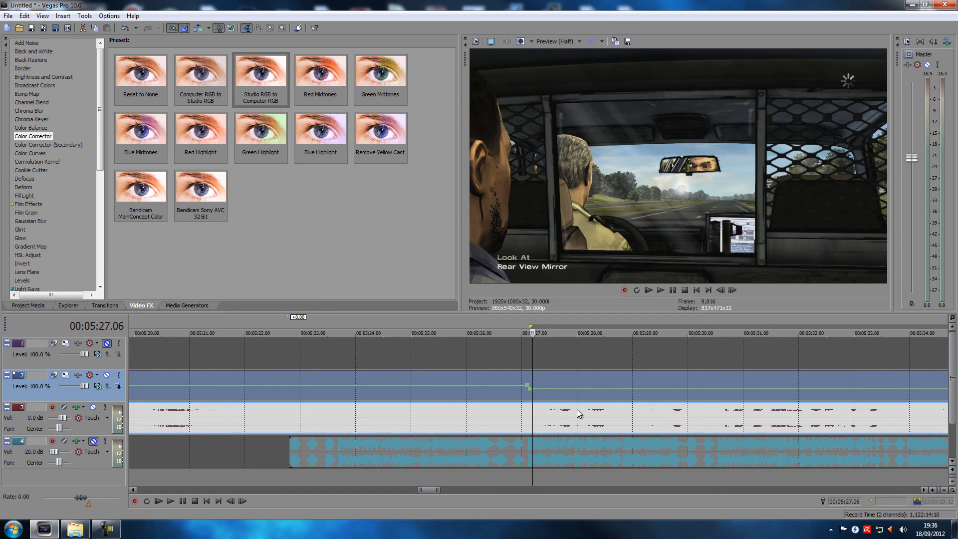
{"action": "scroll", "coordinate": [549, 411], "scroll_direction": "down", "scroll_amount": 5}
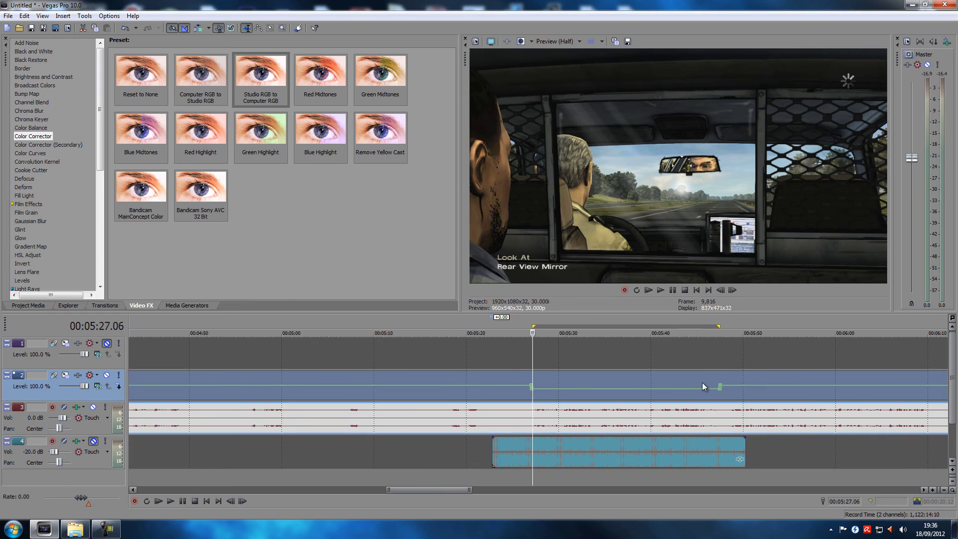
{"action": "scroll", "coordinate": [699, 392], "scroll_direction": "down", "scroll_amount": 7}
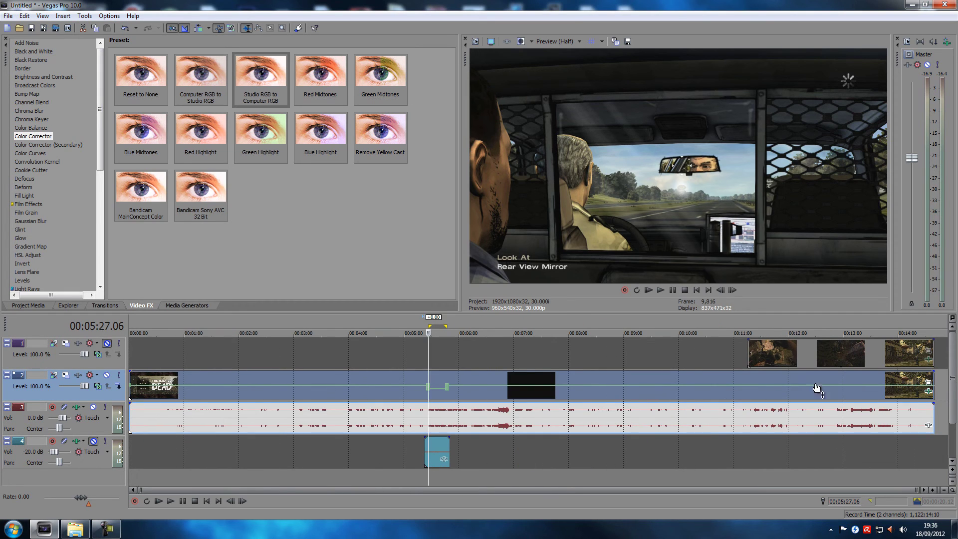
{"action": "left_click", "coordinate": [921, 459]}
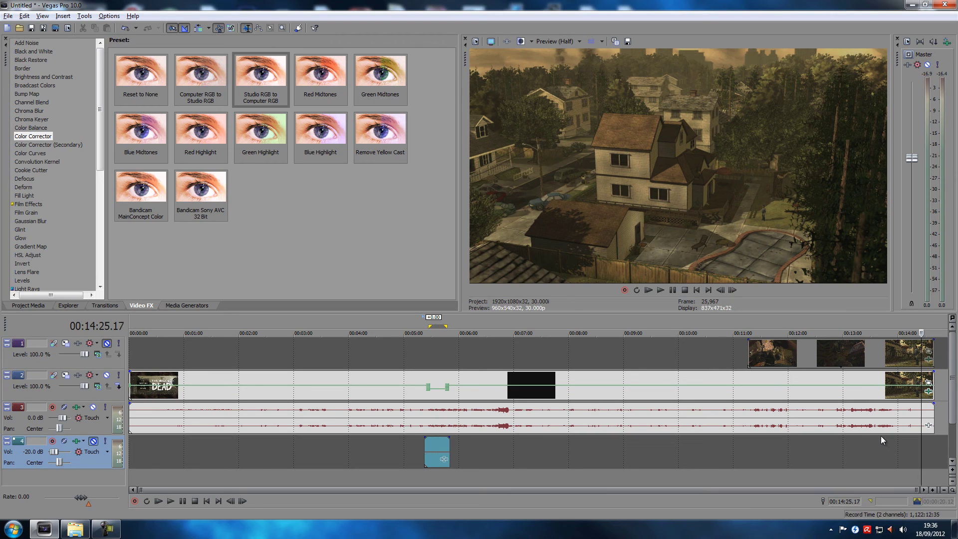
{"action": "left_click", "coordinate": [927, 450]}
{"action": "scroll", "coordinate": [927, 450], "scroll_direction": "up", "scroll_amount": 5}
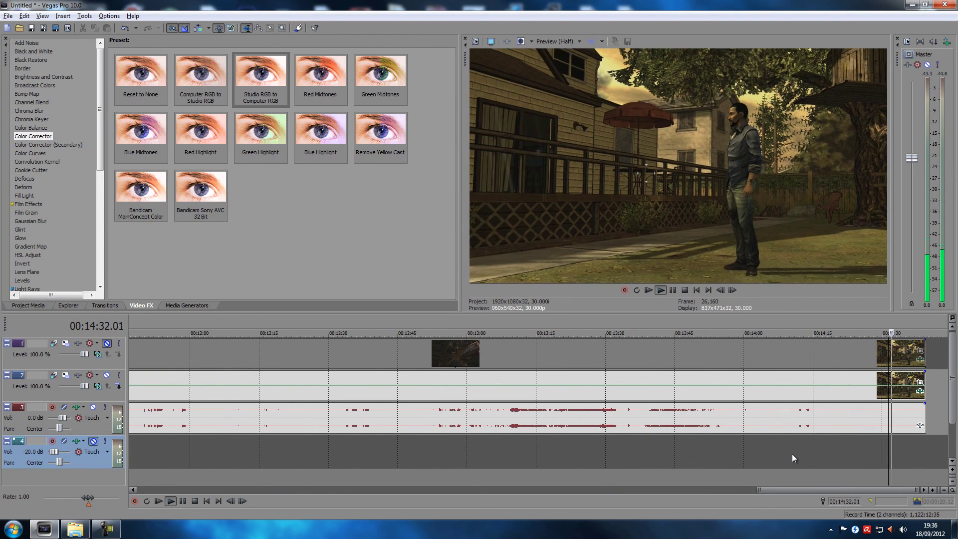
{"action": "scroll", "coordinate": [793, 454], "scroll_direction": "down", "scroll_amount": 6}
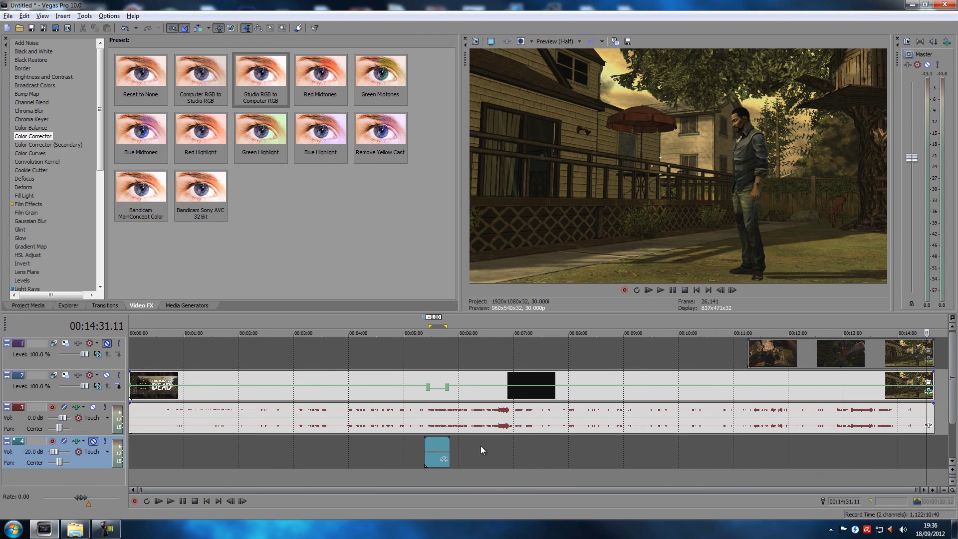
- Play the project briefly from about 00:06:41.19, 00:06:18 and 00:07:33.28 to check the picture against the sound
{"action": "left_click", "coordinate": [496, 448]}
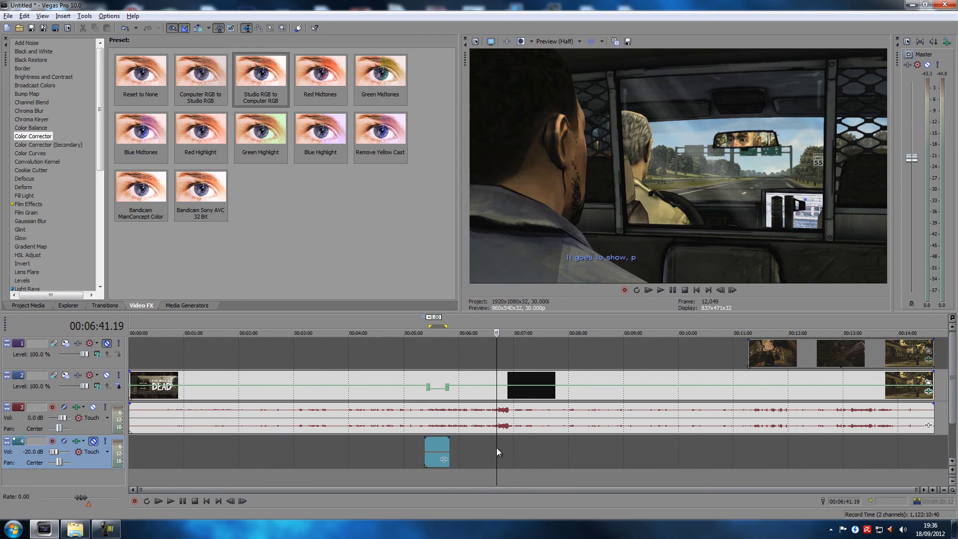
{"action": "key", "text": "space"}
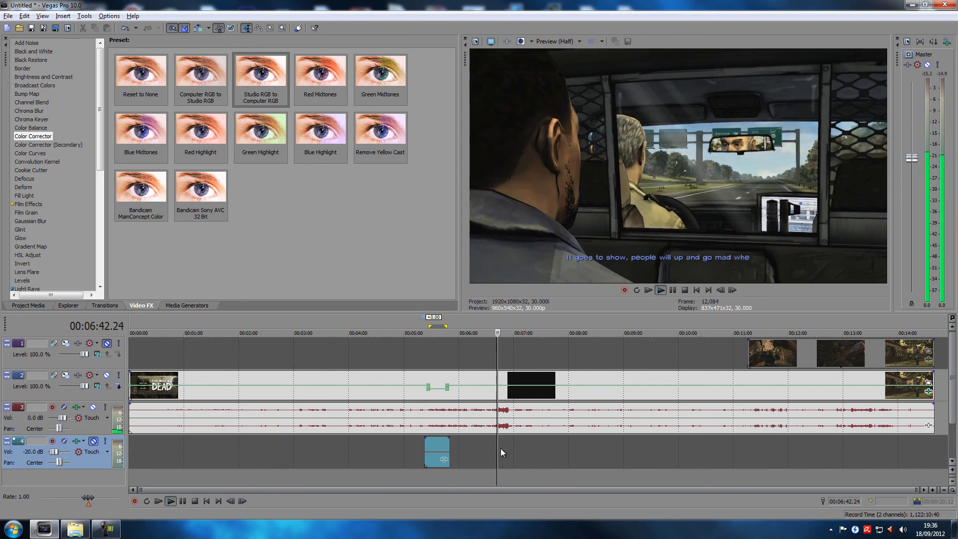
{"action": "key", "text": "space"}
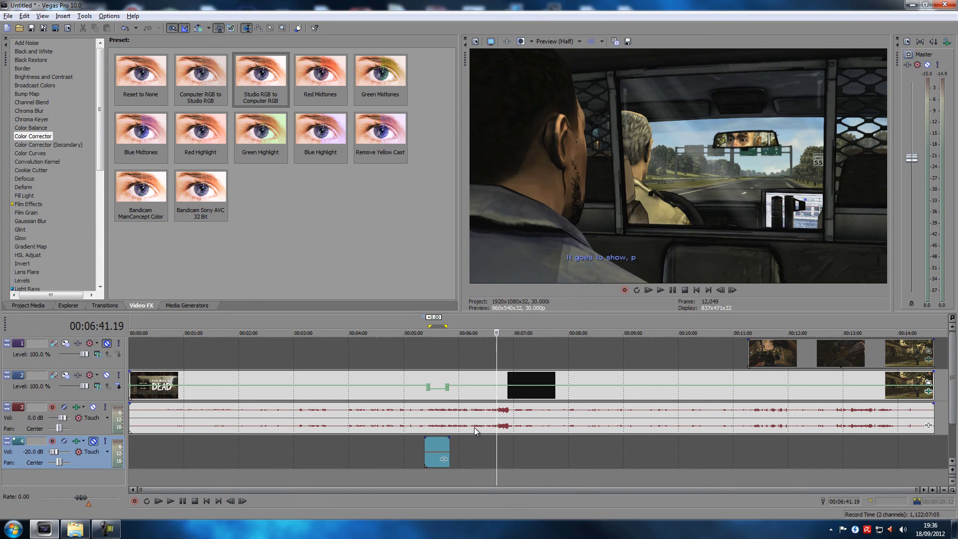
{"action": "left_click", "coordinate": [474, 448]}
{"action": "key", "text": "space"}
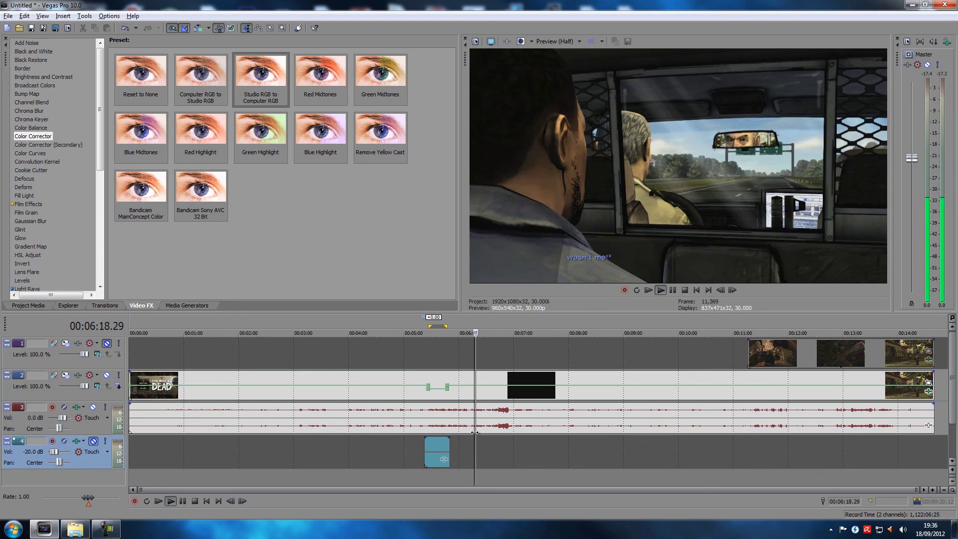
{"action": "key", "text": "space"}
{"action": "left_click", "coordinate": [544, 446]}
{"action": "key", "text": "space"}
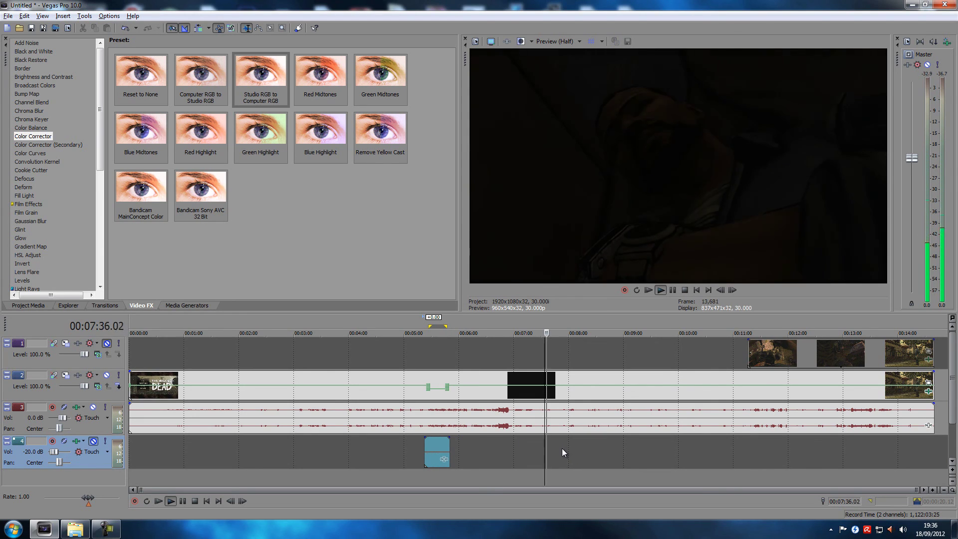
{"action": "key", "text": "space"}
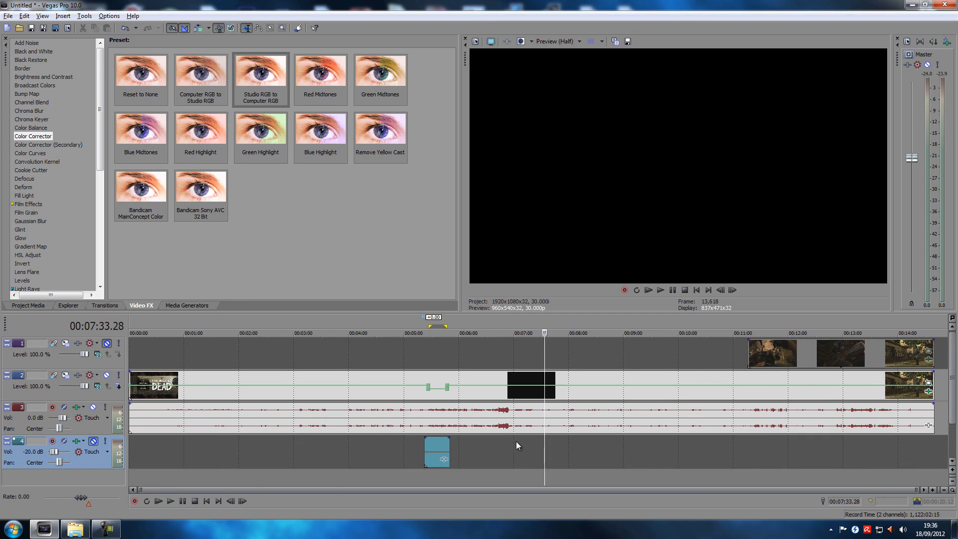
- Place the timeline cursor at 00:05:22.24, at the start of the short audio event on track 4
{"action": "scroll", "coordinate": [516, 441], "scroll_direction": "up", "scroll_amount": 3}
{"action": "scroll", "coordinate": [509, 439], "scroll_direction": "down", "scroll_amount": 3}
{"action": "left_click", "coordinate": [427, 479]}
{"action": "scroll", "coordinate": [499, 471], "scroll_direction": "up", "scroll_amount": 5}
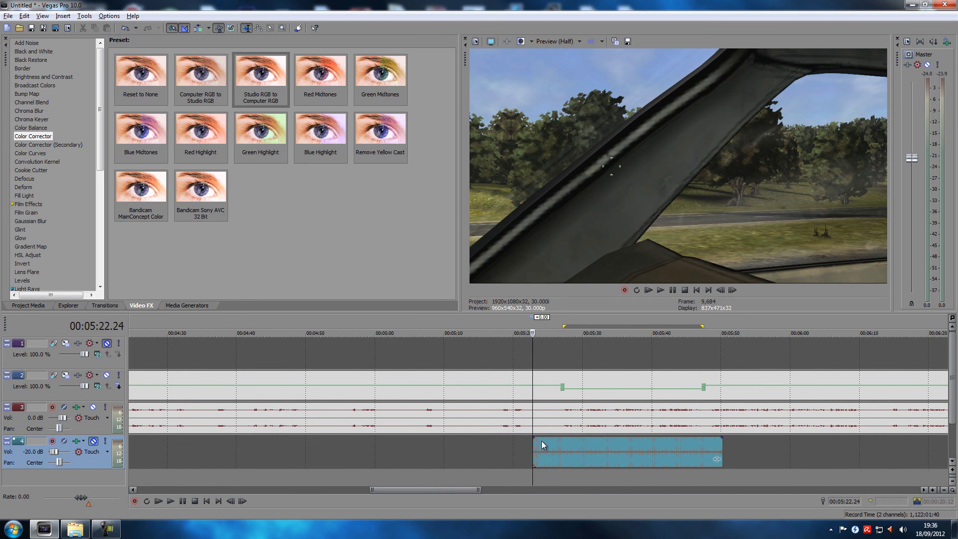